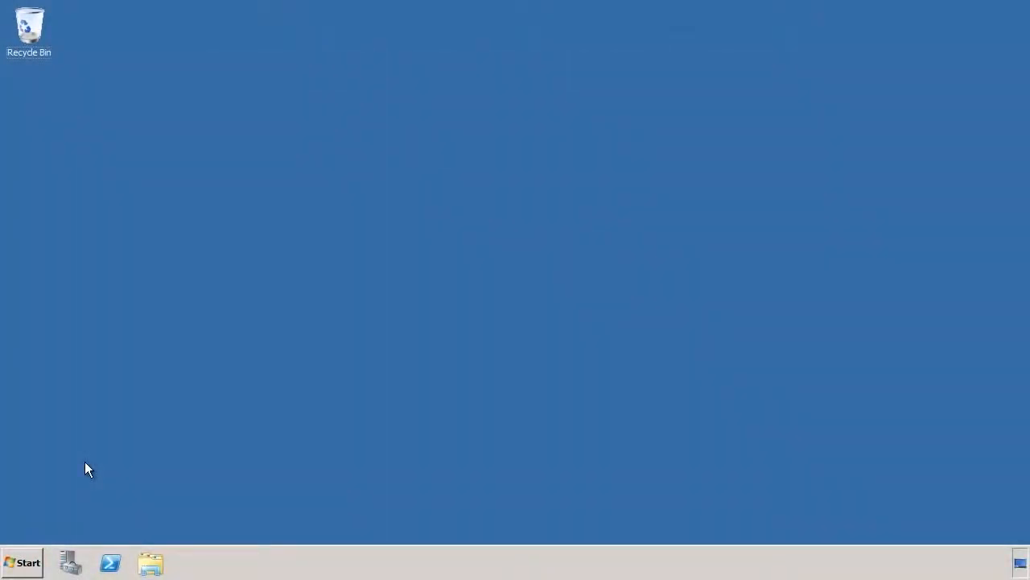
Open the training.local Default Domain Policy for editing from Group Policy Management.
{"action": "left_click", "coordinate": [21, 554]}
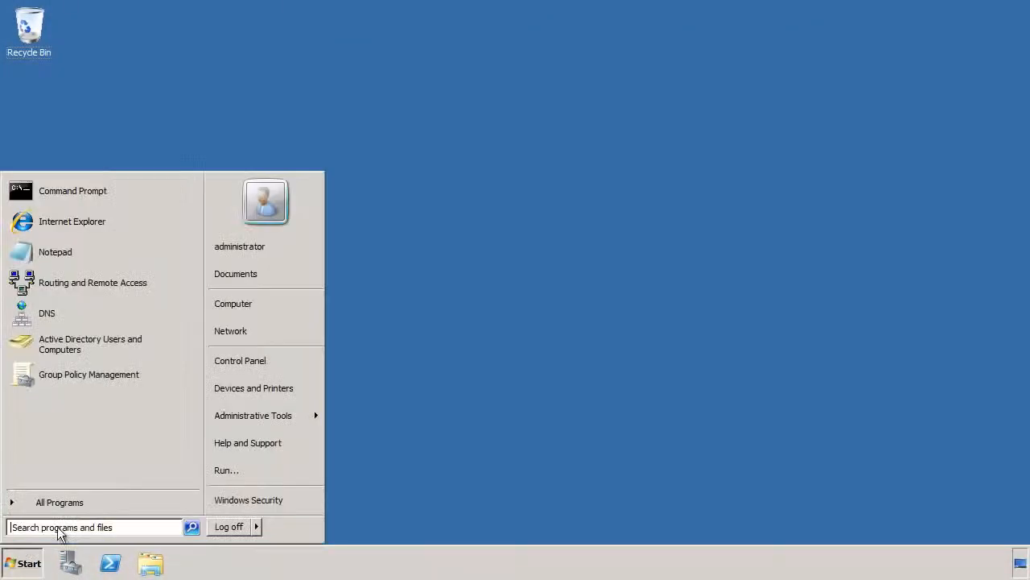
{"action": "mouse_move", "coordinate": [236, 415]}
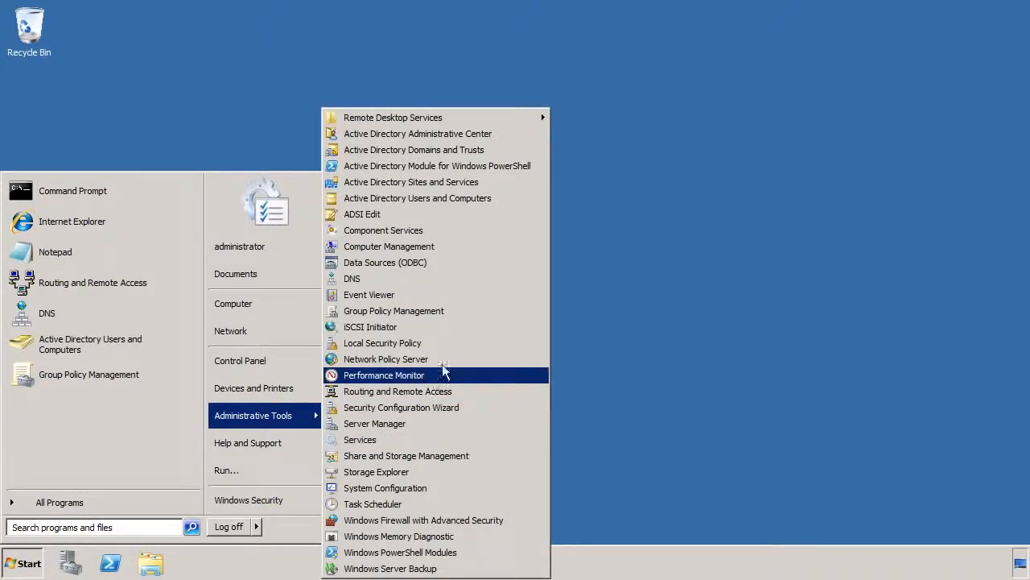
{"action": "left_click", "coordinate": [525, 313]}
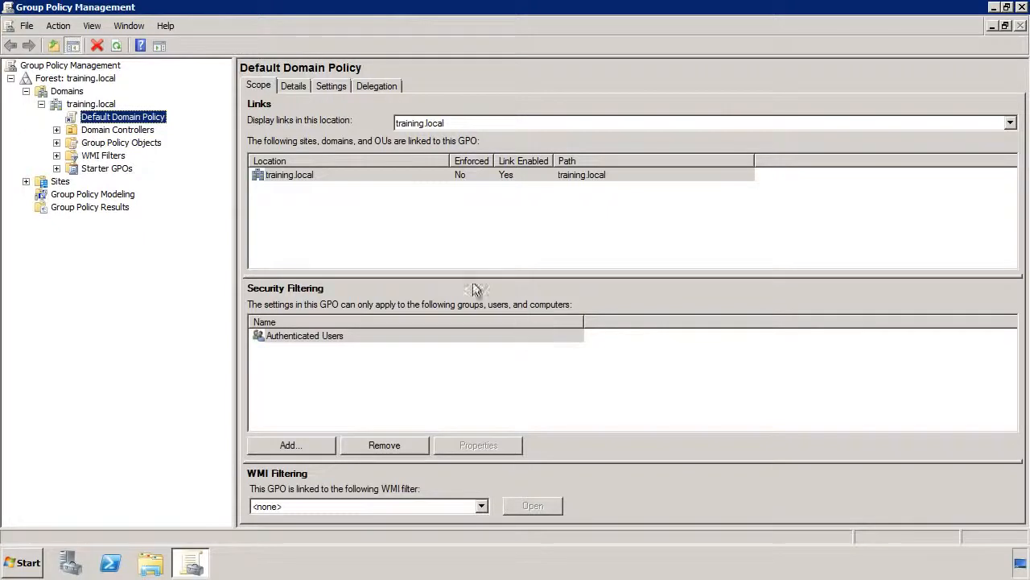
{"action": "right_click", "coordinate": [147, 118]}
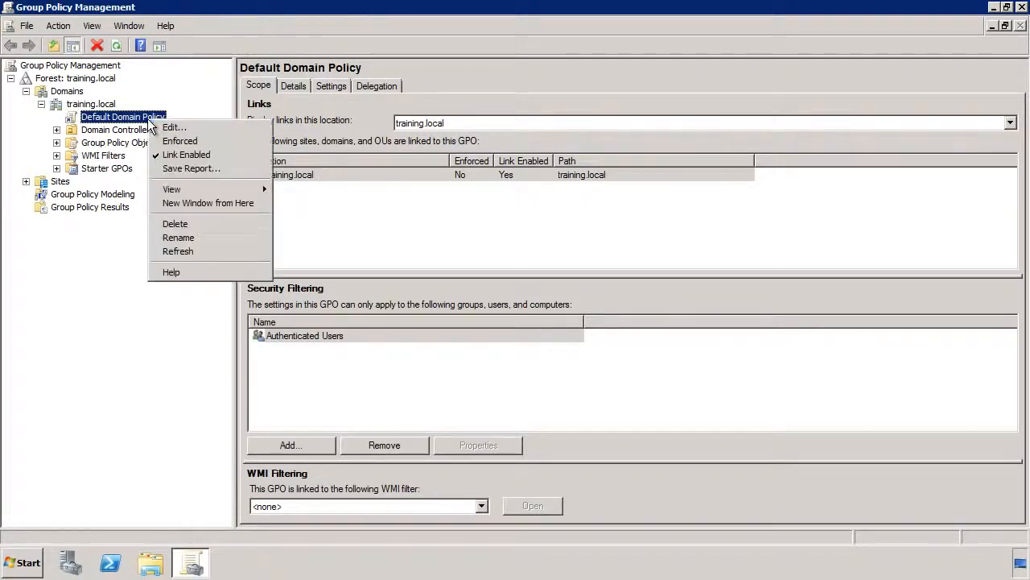
{"action": "left_click", "coordinate": [234, 127]}
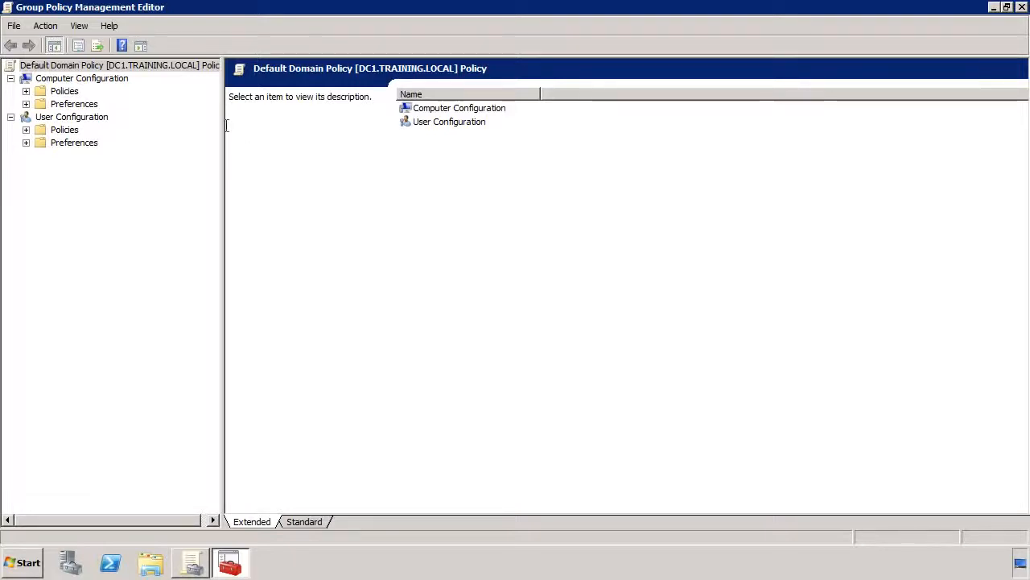
Show the System Services policies under the computer's Windows security settings.
{"action": "left_click", "coordinate": [29, 90]}
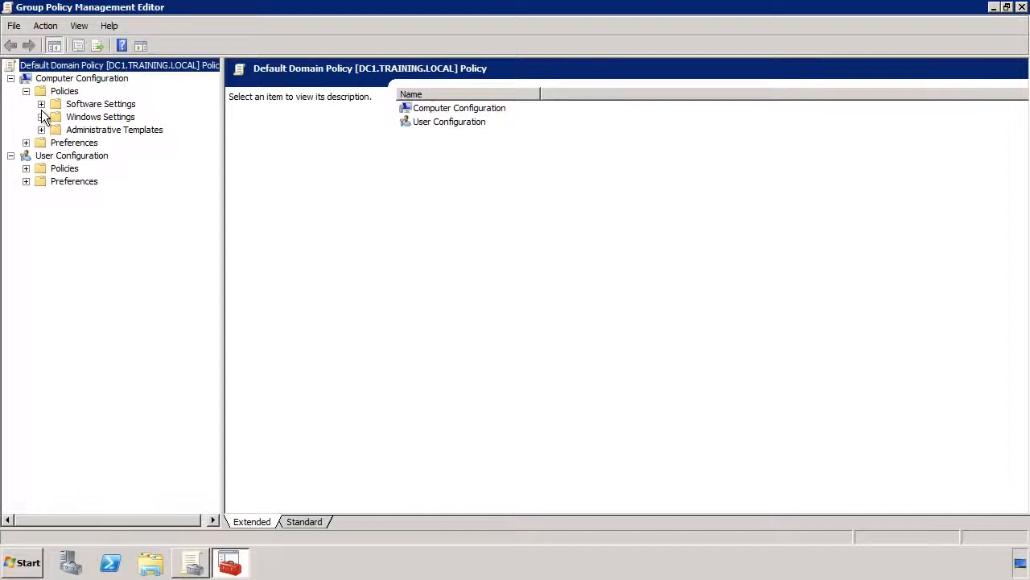
{"action": "left_click", "coordinate": [41, 117]}
{"action": "left_click", "coordinate": [57, 156]}
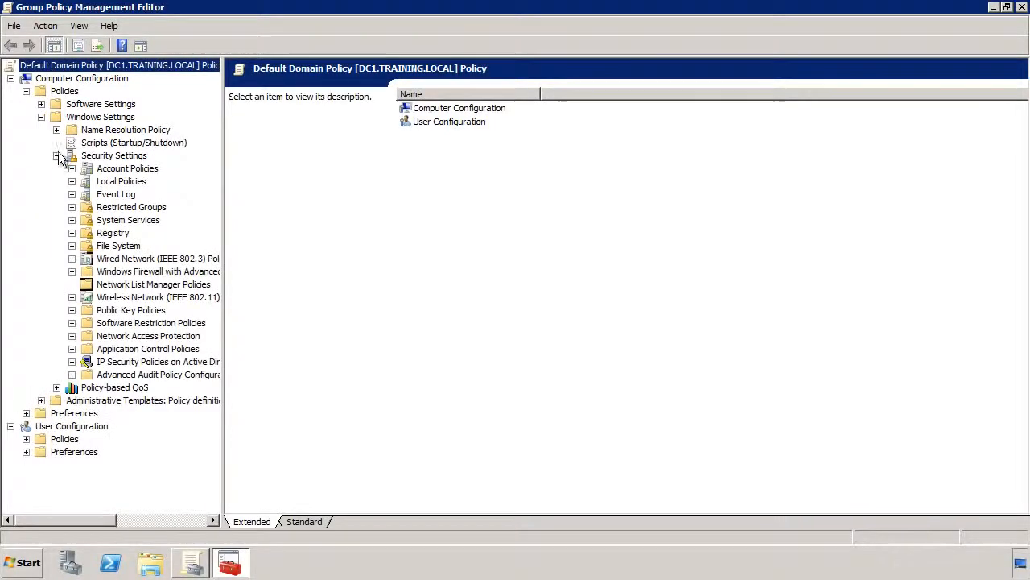
{"action": "left_click", "coordinate": [93, 221]}
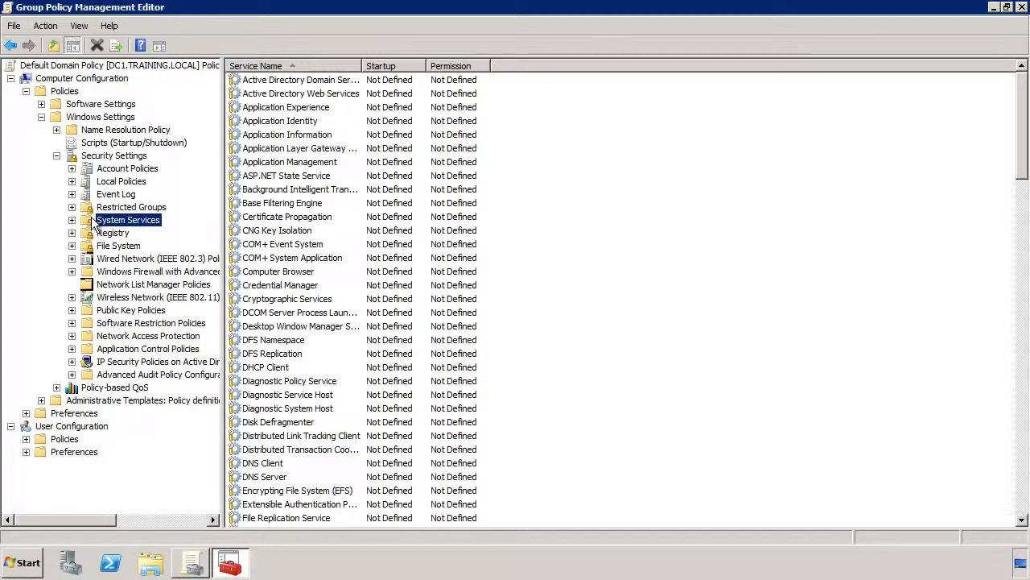
Define the Application Identity service policy with its startup mode set to Automatic.
{"action": "left_click", "coordinate": [270, 123]}
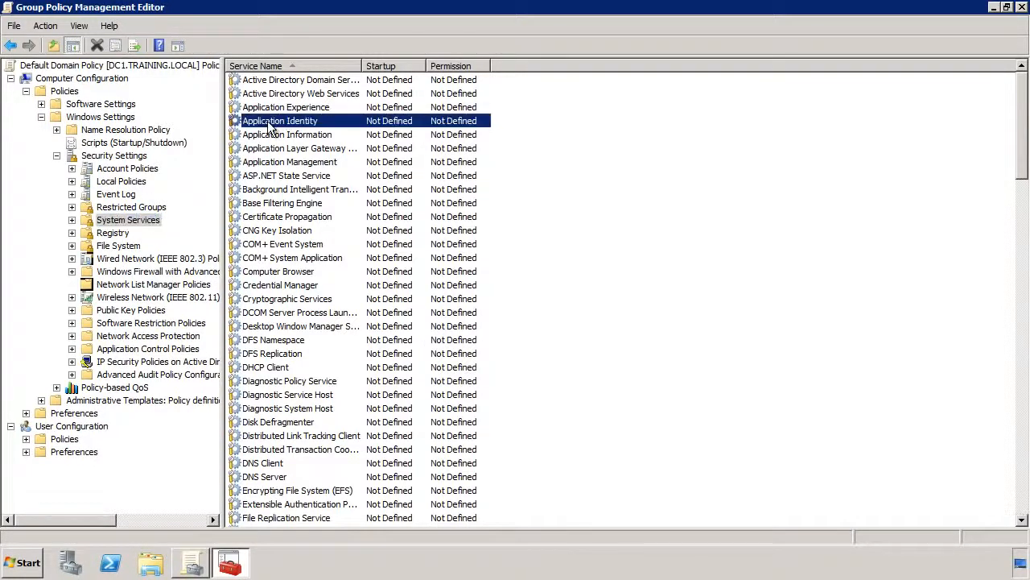
{"action": "double_click", "coordinate": [474, 125]}
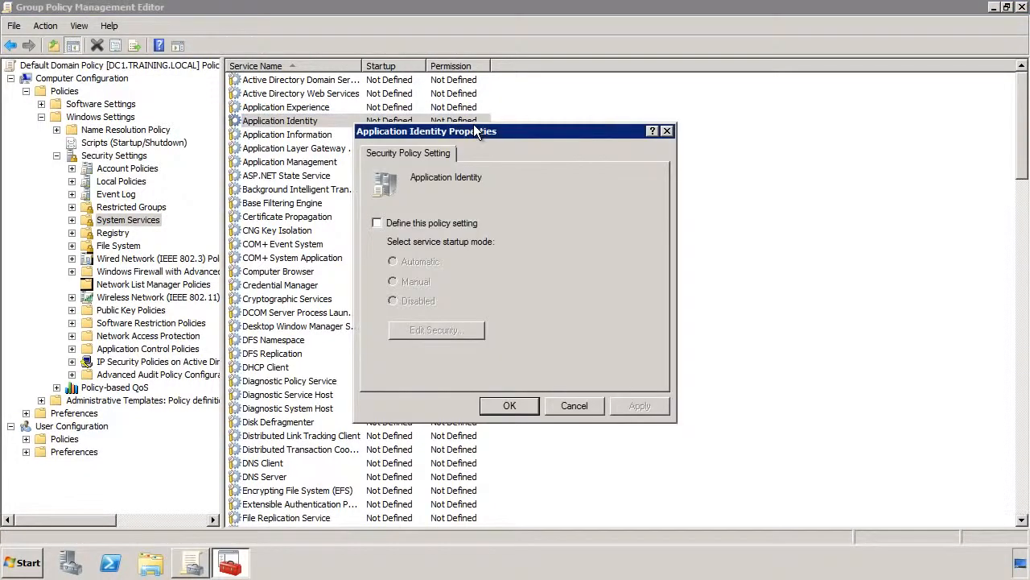
{"action": "left_click", "coordinate": [405, 223]}
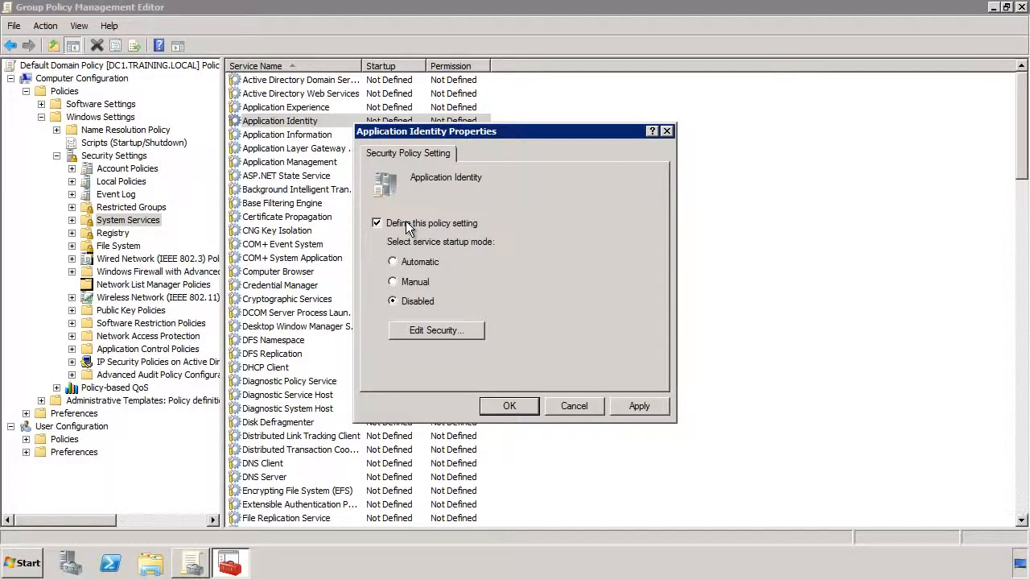
{"action": "left_click", "coordinate": [407, 260]}
{"action": "left_click", "coordinate": [526, 405]}
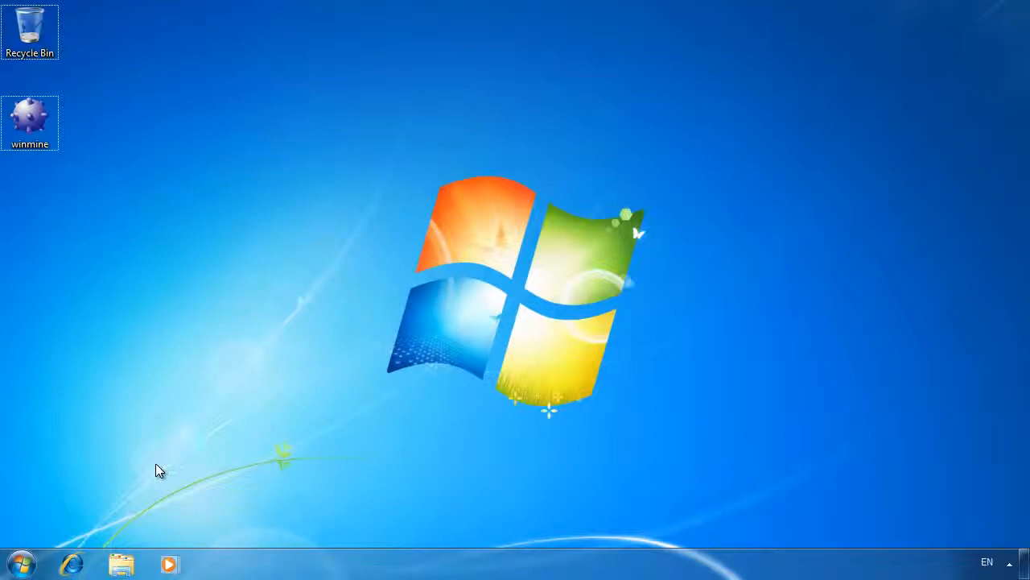
On the Windows 7 computer, search for "group" and open the Local Group Policy Editor.
{"action": "left_click", "coordinate": [21, 564]}
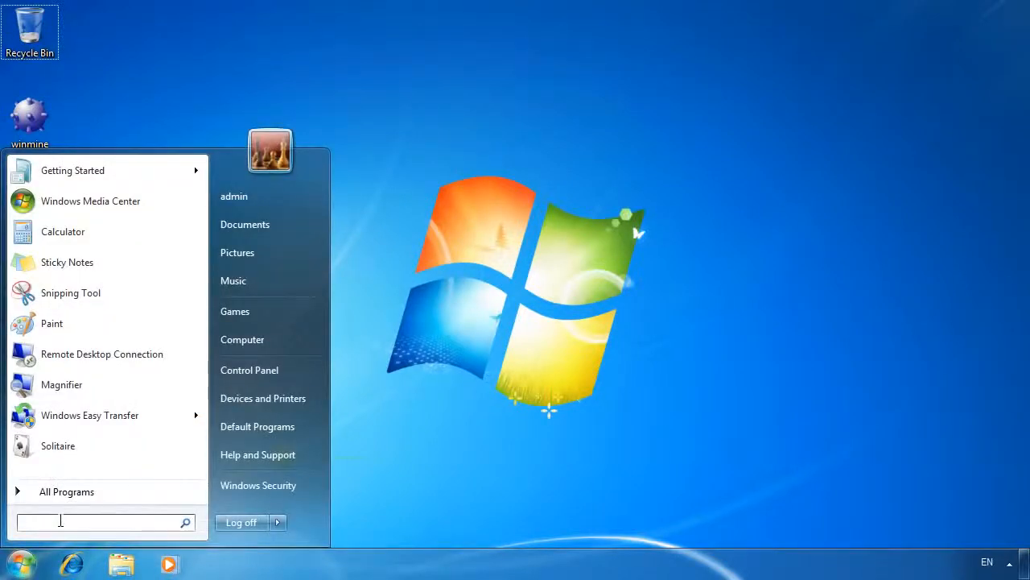
{"action": "type", "text": "group"}
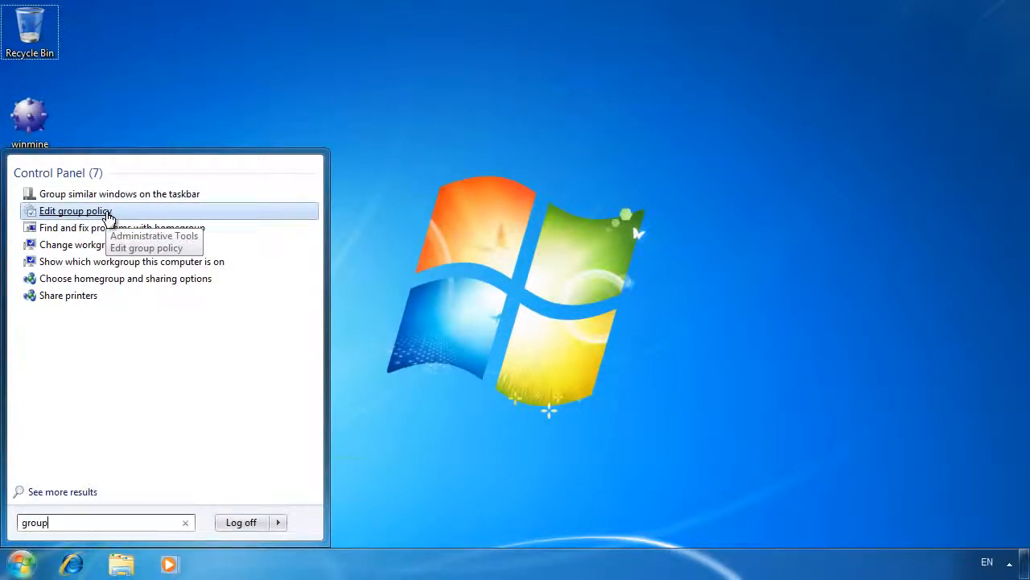
{"action": "left_click", "coordinate": [108, 213]}
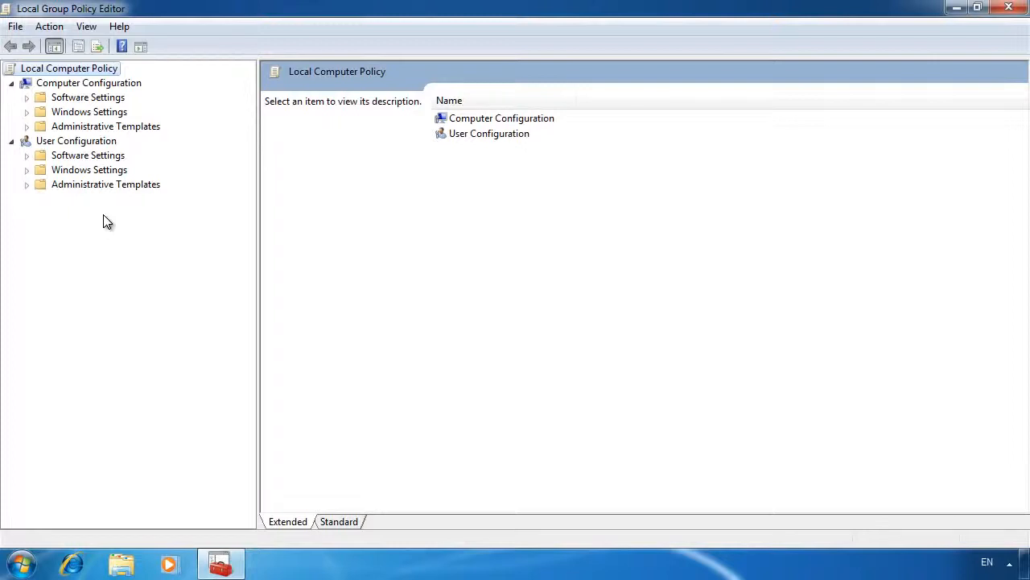
Open the AppLocker node under the computer's Application Control Policies in the Windows security settings.
{"action": "double_click", "coordinate": [63, 113]}
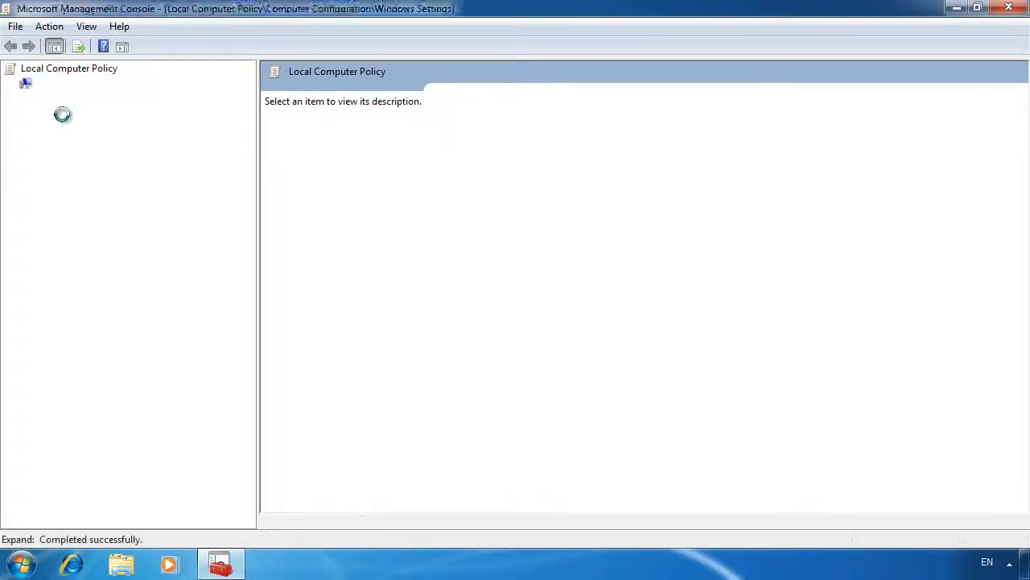
{"action": "double_click", "coordinate": [80, 170]}
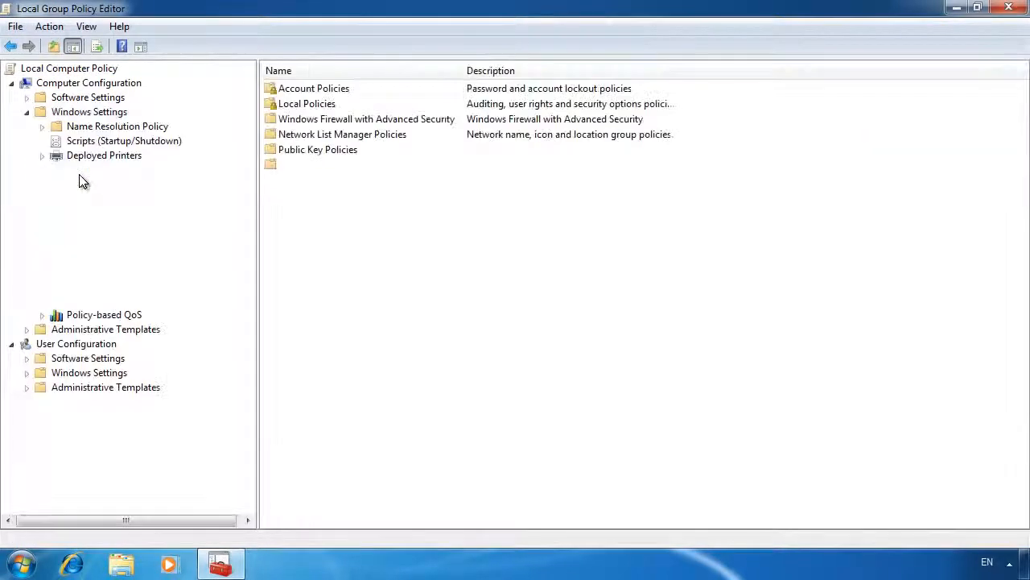
{"action": "left_click", "coordinate": [122, 271]}
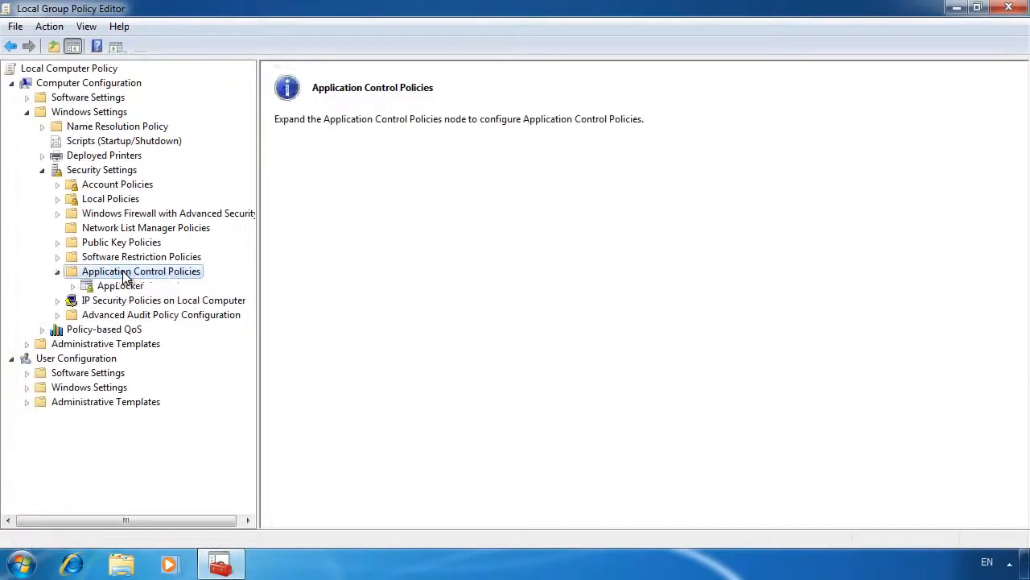
{"action": "double_click", "coordinate": [122, 287]}
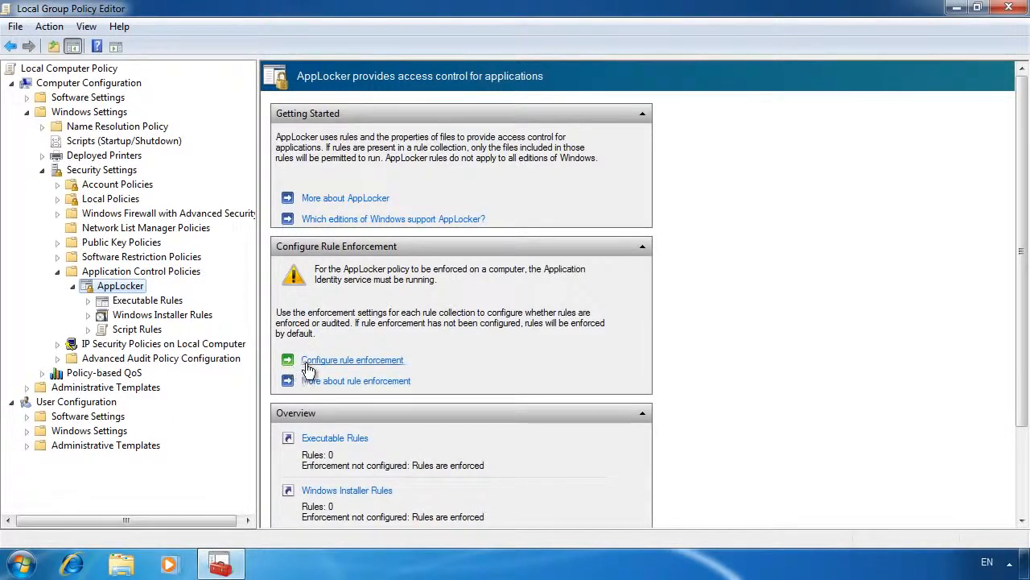
Try Audit only enforcement for the executable, Windows Installer and script rules, and discard the changes.
{"action": "left_click", "coordinate": [400, 363]}
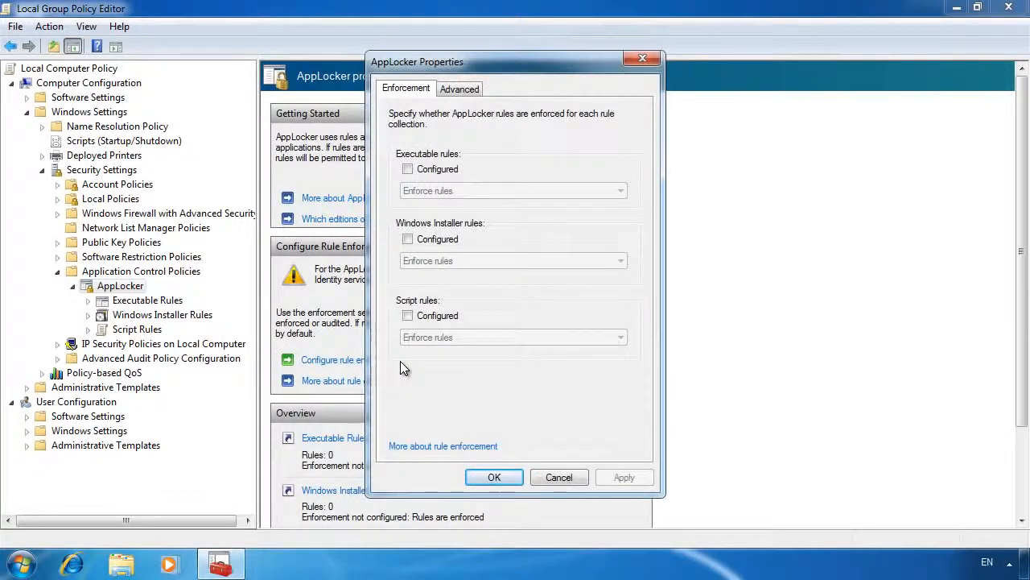
{"action": "left_click", "coordinate": [411, 170]}
{"action": "left_click", "coordinate": [459, 190]}
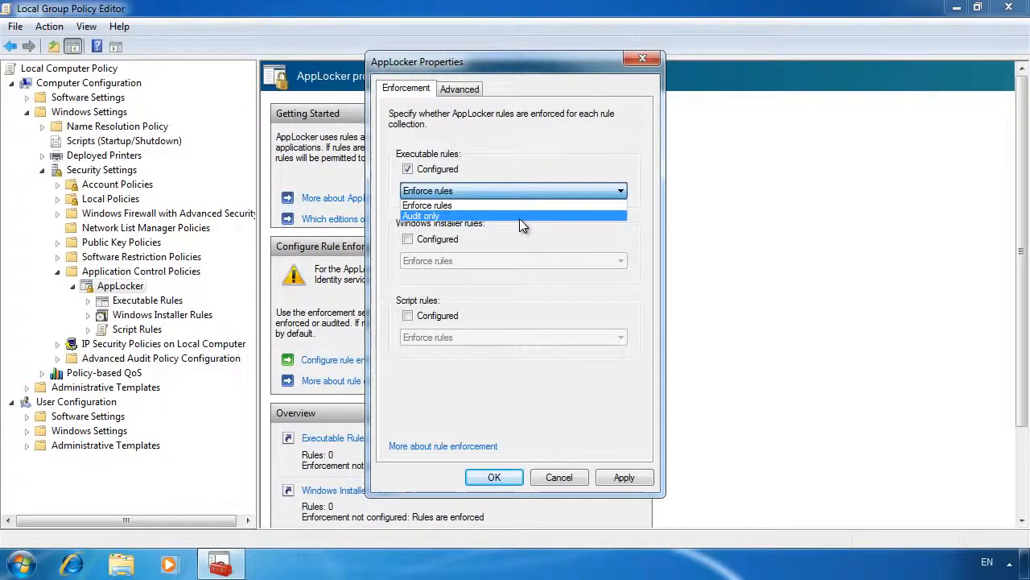
{"action": "left_click", "coordinate": [519, 217]}
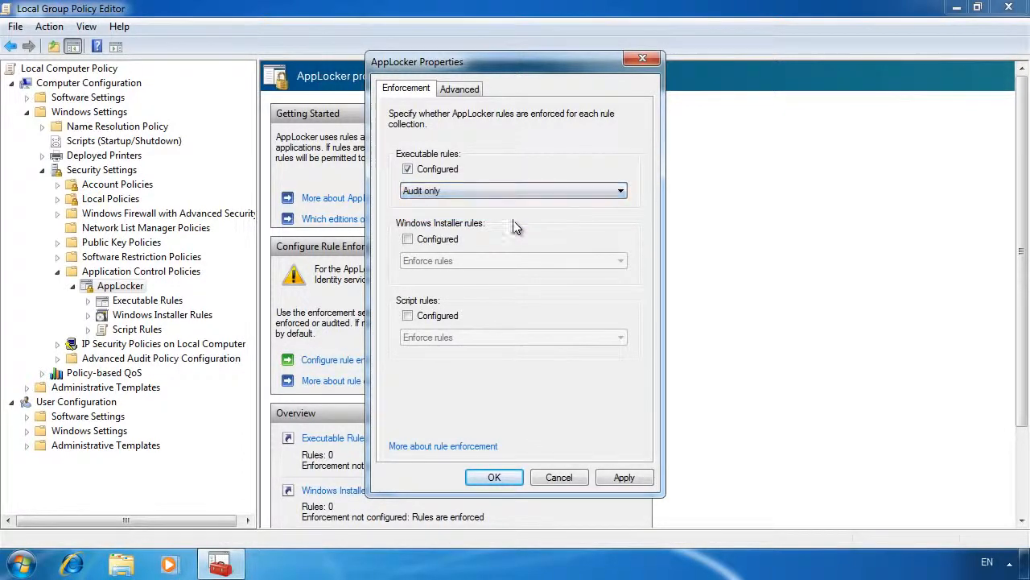
{"action": "left_click", "coordinate": [408, 239]}
{"action": "left_click", "coordinate": [451, 265]}
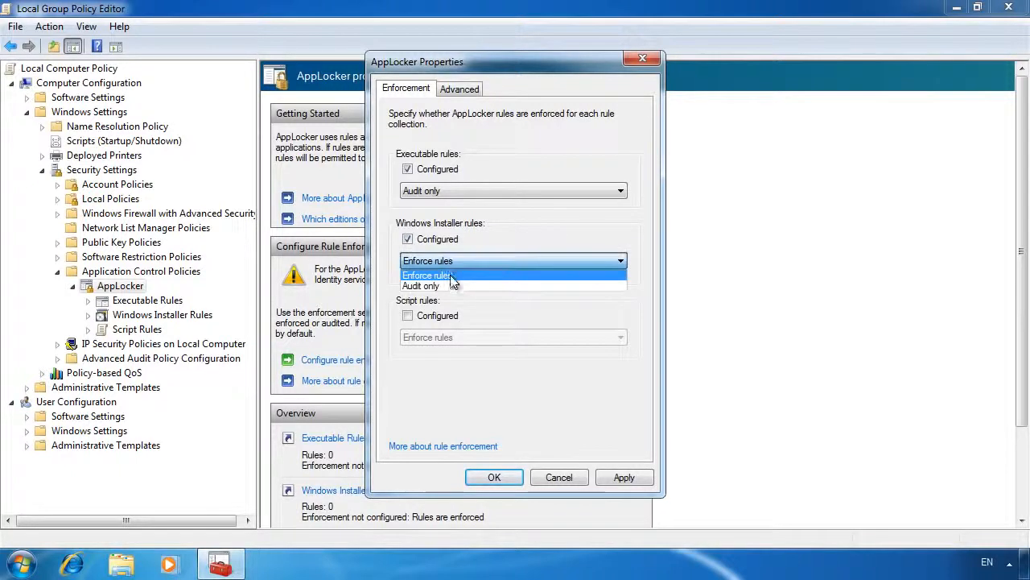
{"action": "left_click", "coordinate": [454, 284]}
{"action": "left_click", "coordinate": [408, 315]}
{"action": "left_click", "coordinate": [437, 337]}
{"action": "left_click", "coordinate": [440, 359]}
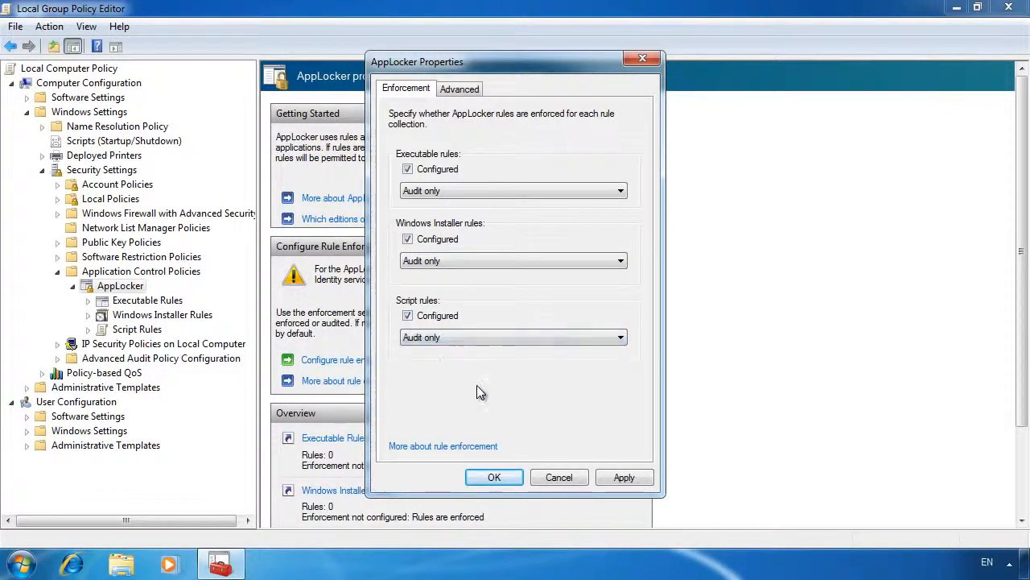
{"action": "left_click", "coordinate": [583, 481]}
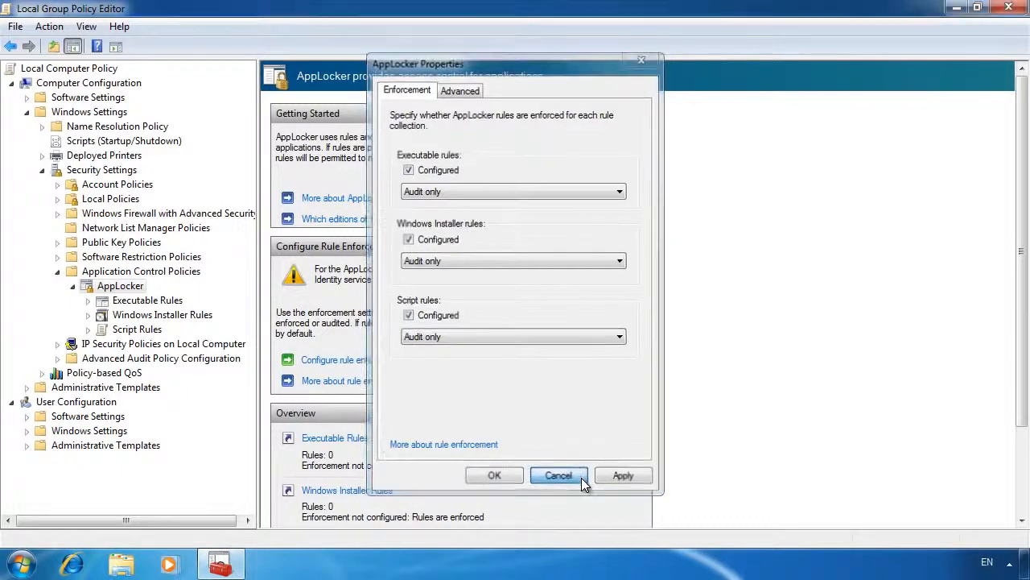
Start automatic executable rule generation for C:\Program Files, with publisher rules for signed files and file hash rules for unsigned ones.
{"action": "left_click", "coordinate": [140, 303]}
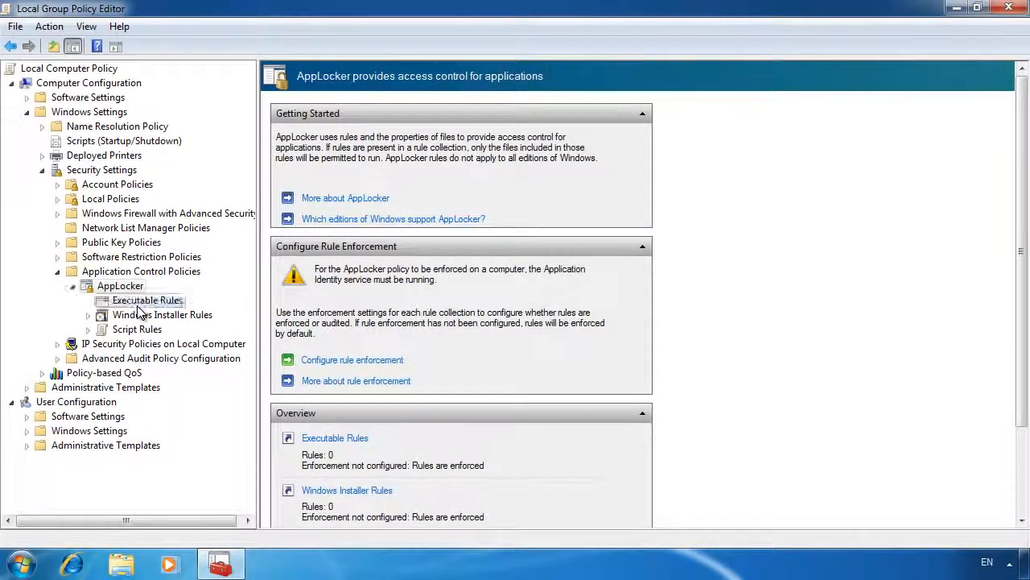
{"action": "right_click", "coordinate": [138, 308]}
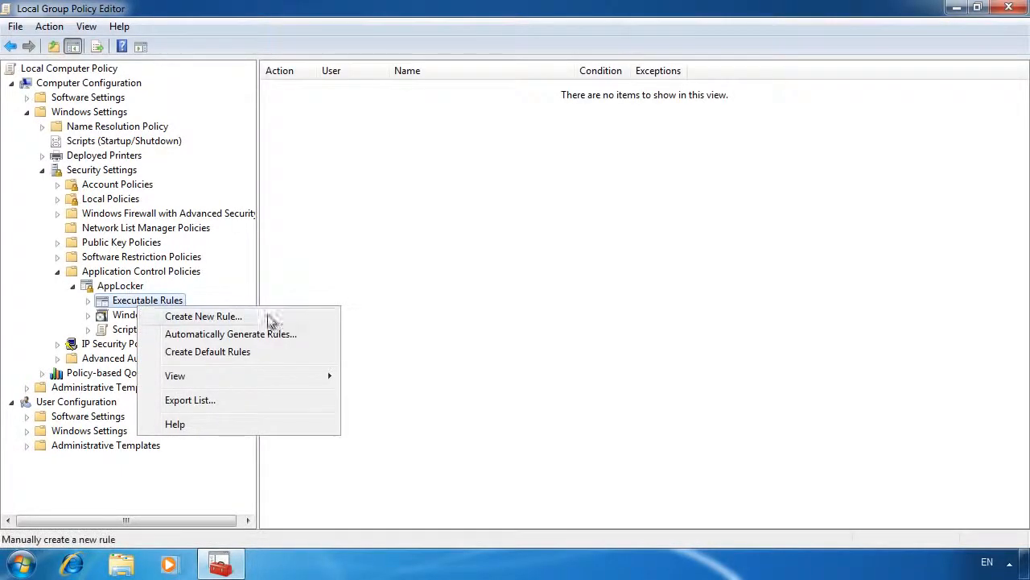
{"action": "left_click", "coordinate": [323, 337]}
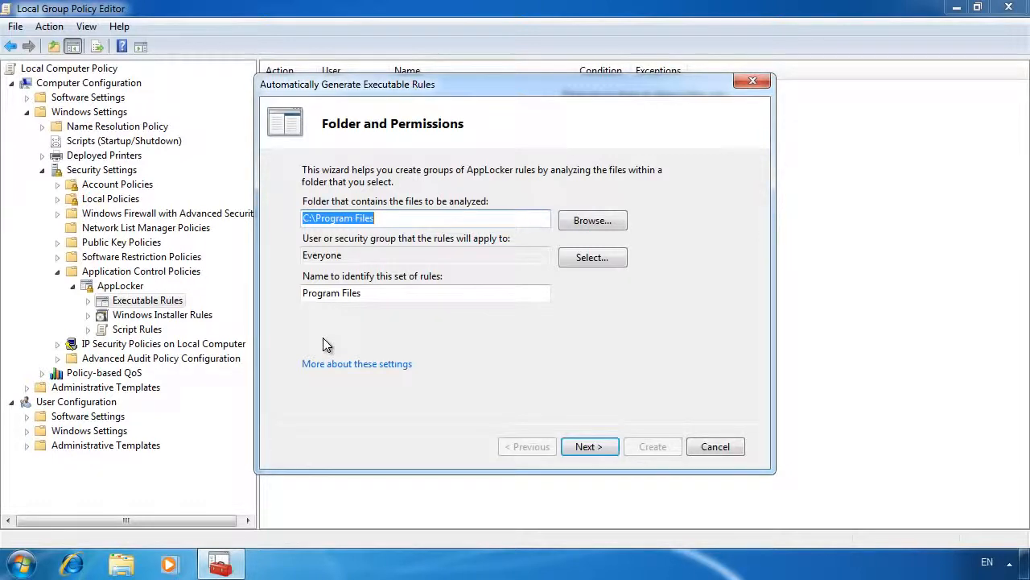
{"action": "left_click", "coordinate": [599, 447]}
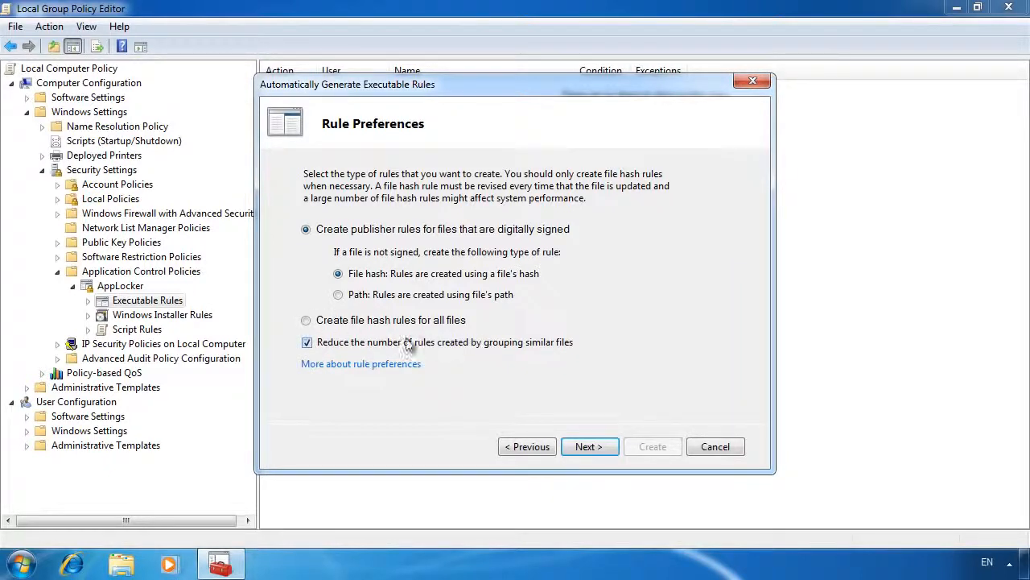
{"action": "left_click", "coordinate": [306, 342]}
{"action": "left_click", "coordinate": [609, 448]}
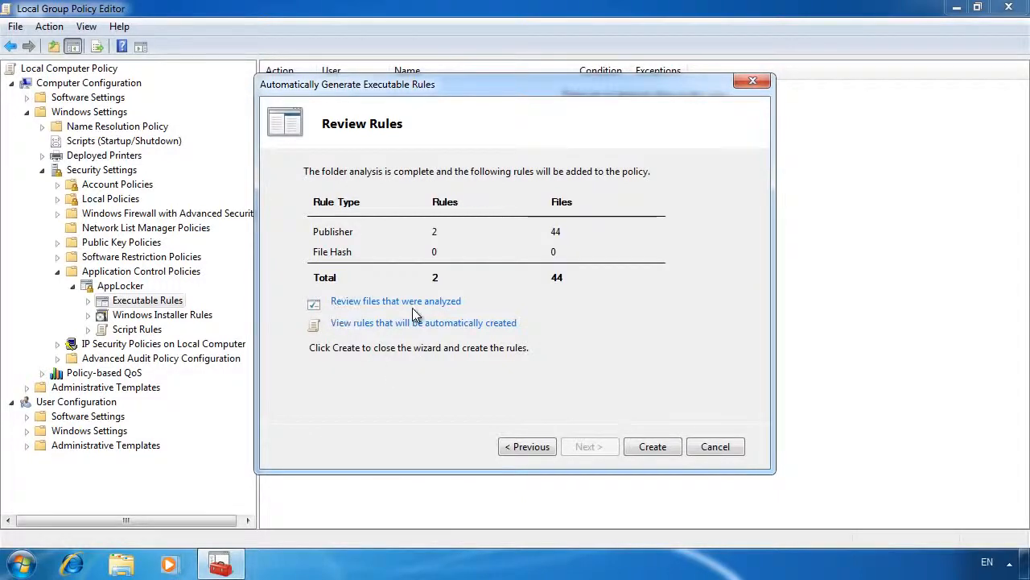
Review the analyzed files and the executable rules proposed for automatic creation.
{"action": "left_click", "coordinate": [458, 309]}
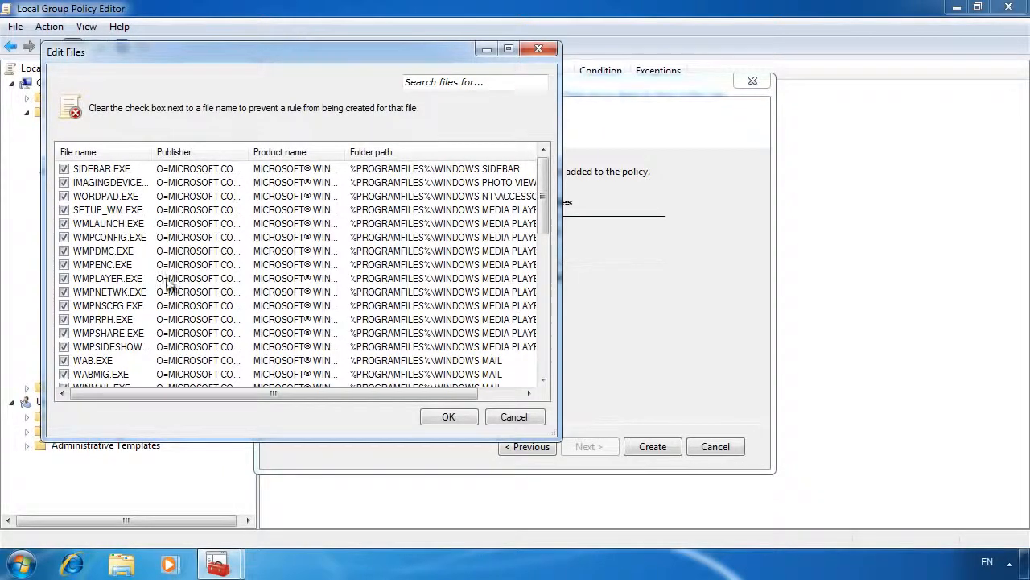
{"action": "left_click", "coordinate": [141, 281]}
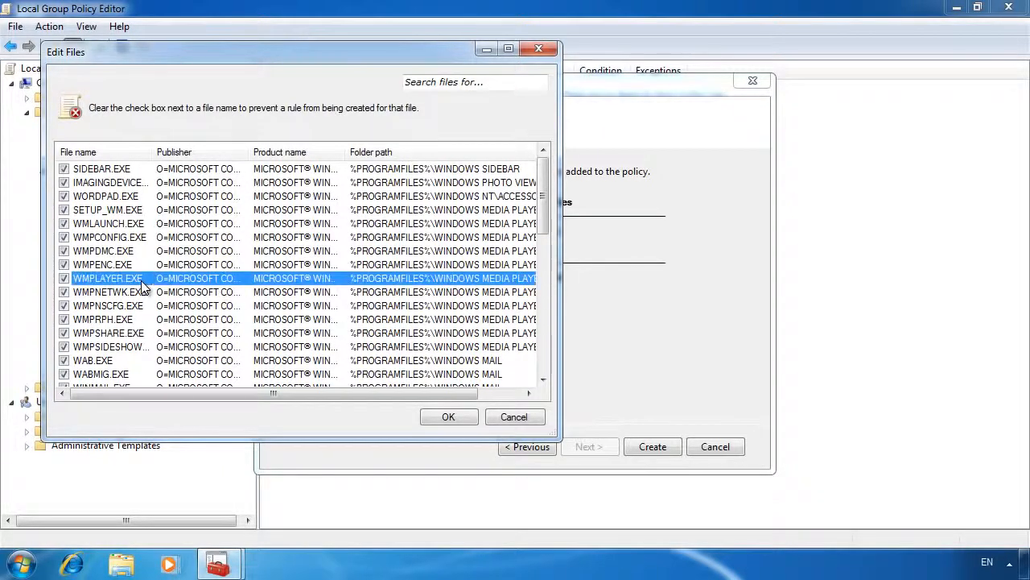
{"action": "left_click", "coordinate": [524, 416]}
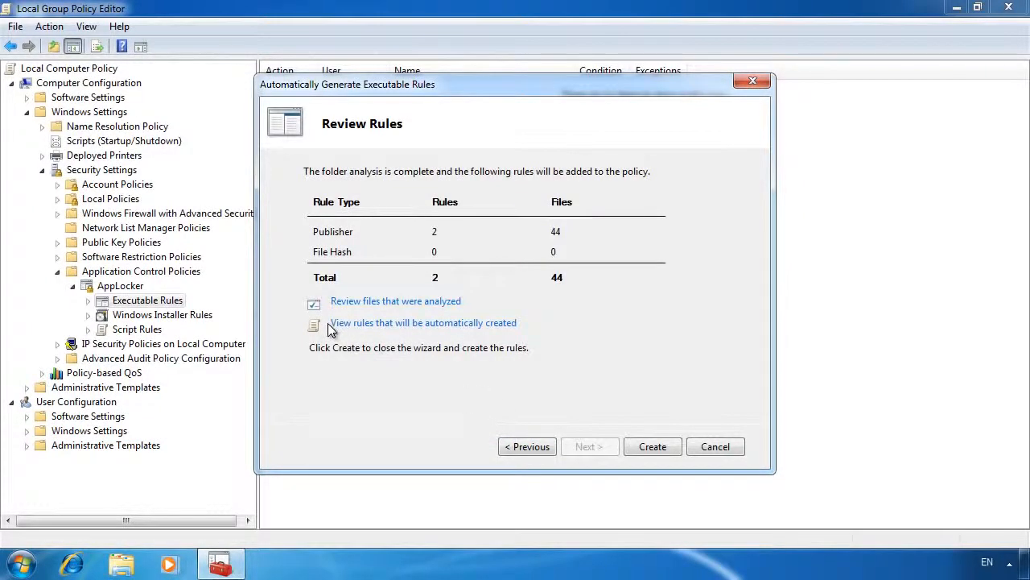
{"action": "left_click", "coordinate": [513, 326]}
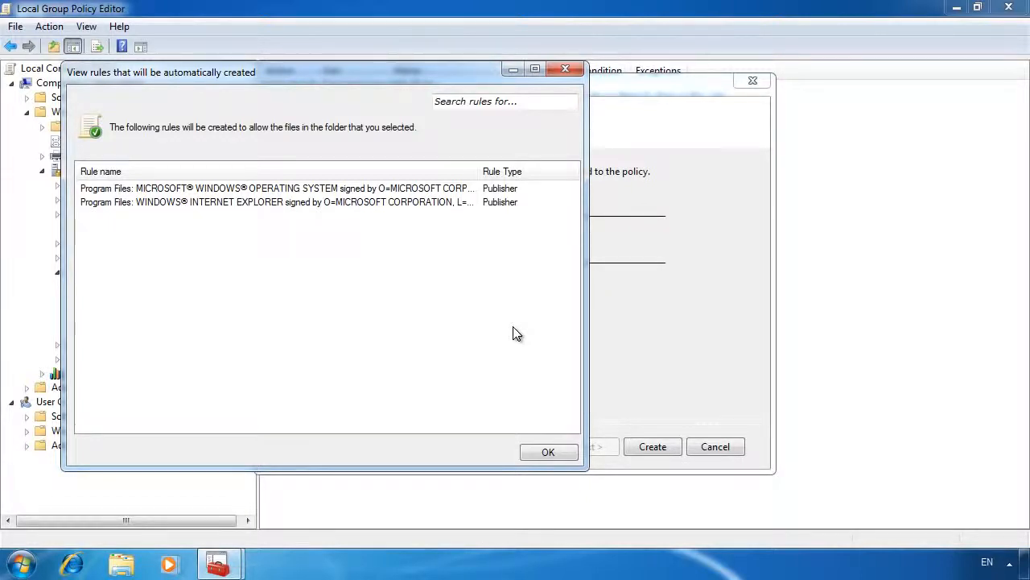
{"action": "left_click", "coordinate": [551, 452]}
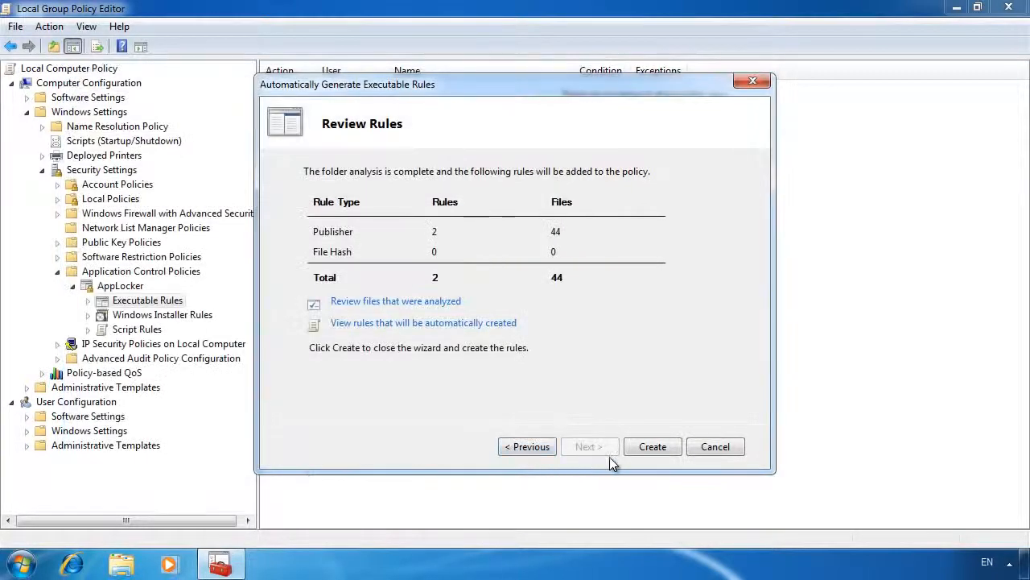
Create the automatically generated executable rules together with the default rules, and look through the three default rules.
{"action": "left_click", "coordinate": [676, 456]}
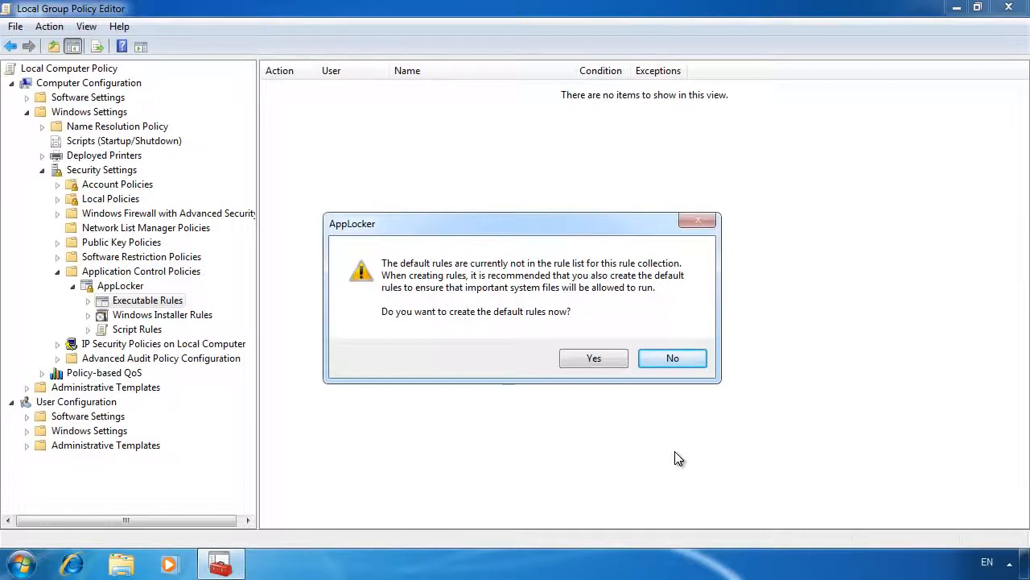
{"action": "left_click", "coordinate": [605, 362]}
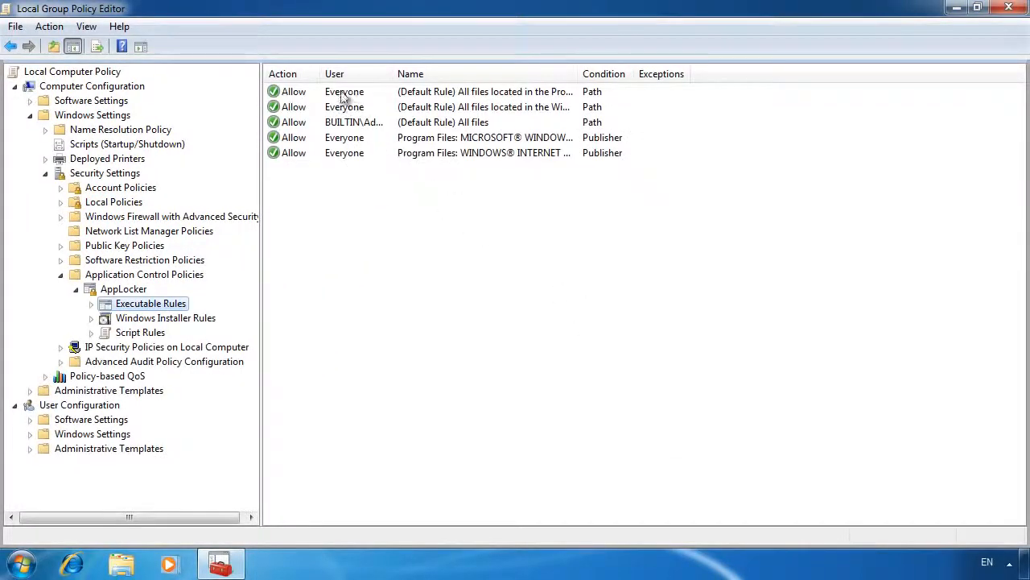
{"action": "left_click", "coordinate": [340, 95]}
{"action": "left_click", "coordinate": [346, 107]}
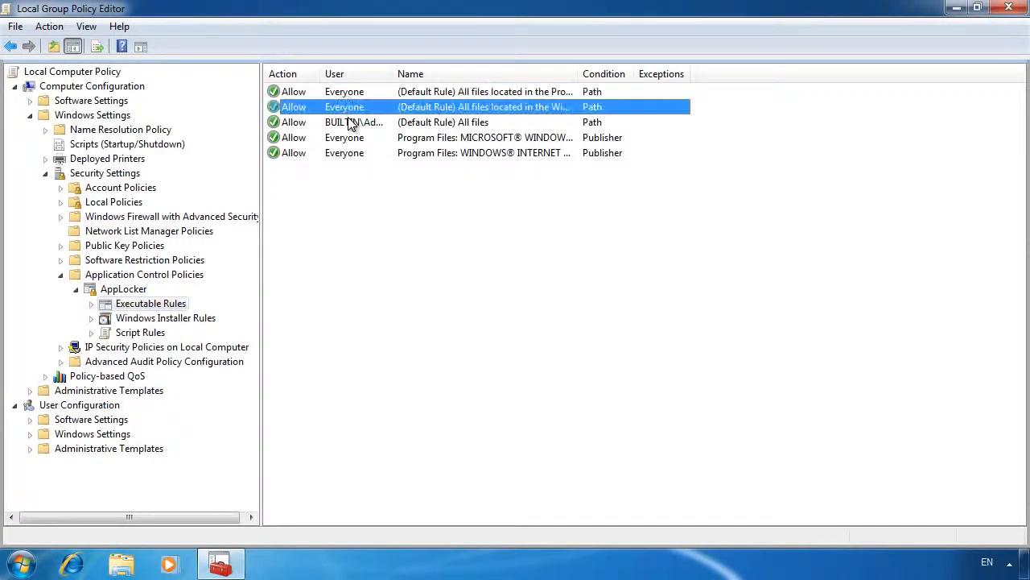
{"action": "left_click", "coordinate": [352, 122]}
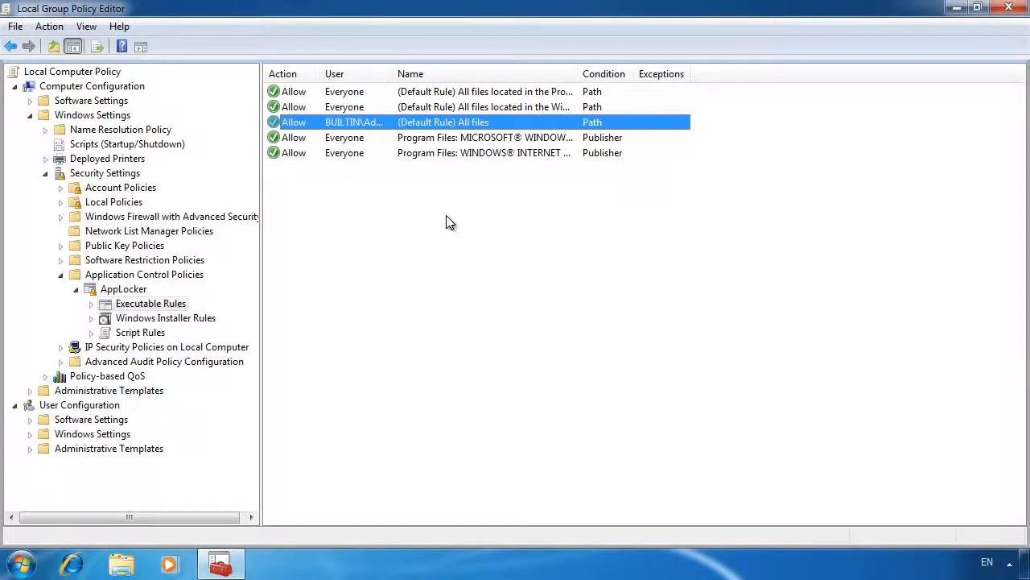
Start a new executable rule that denies Everyone, using Publisher as the primary condition.
{"action": "right_click", "coordinate": [166, 307]}
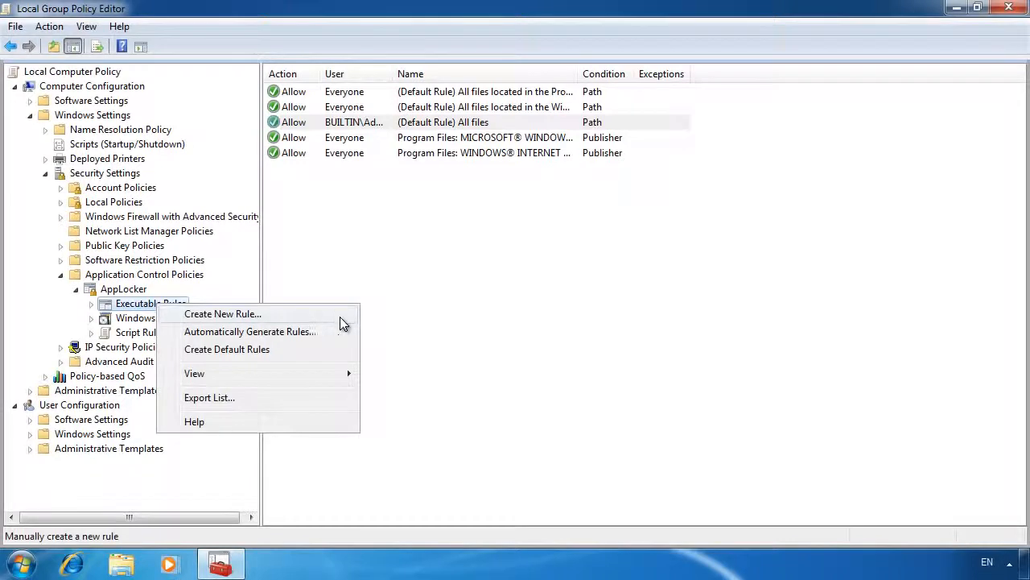
{"action": "left_click", "coordinate": [340, 316]}
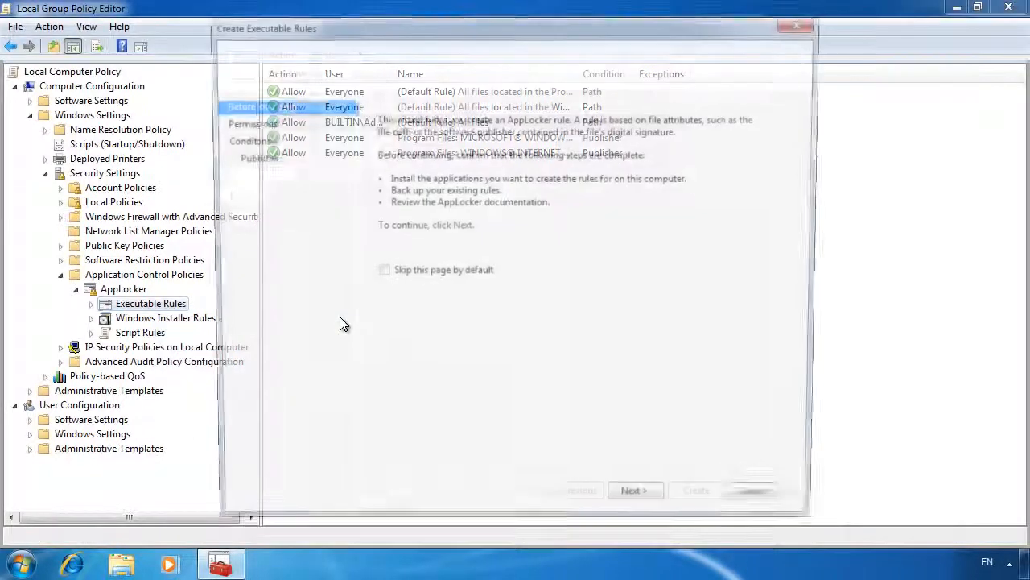
{"action": "left_click", "coordinate": [654, 507]}
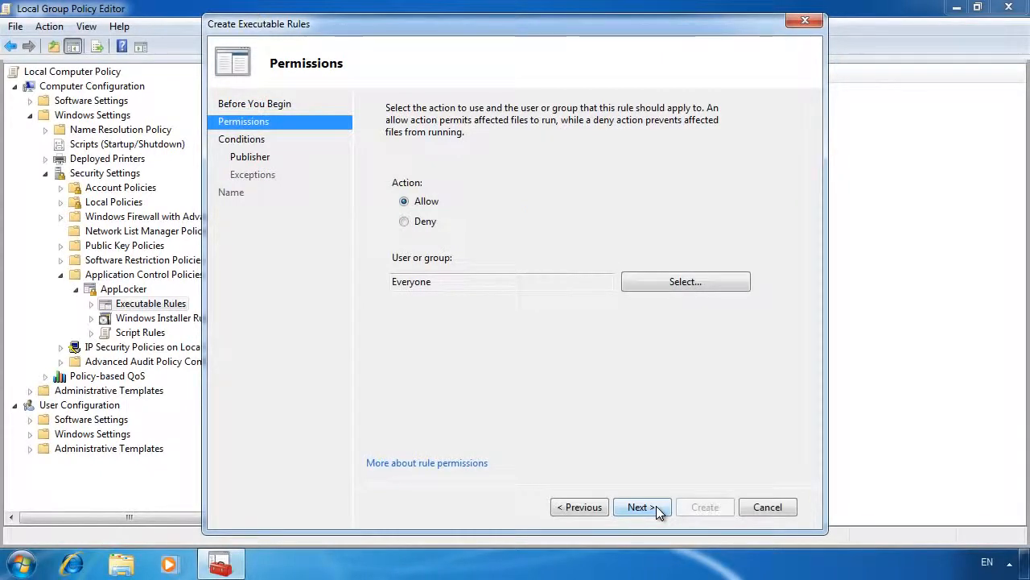
{"action": "left_click", "coordinate": [404, 221]}
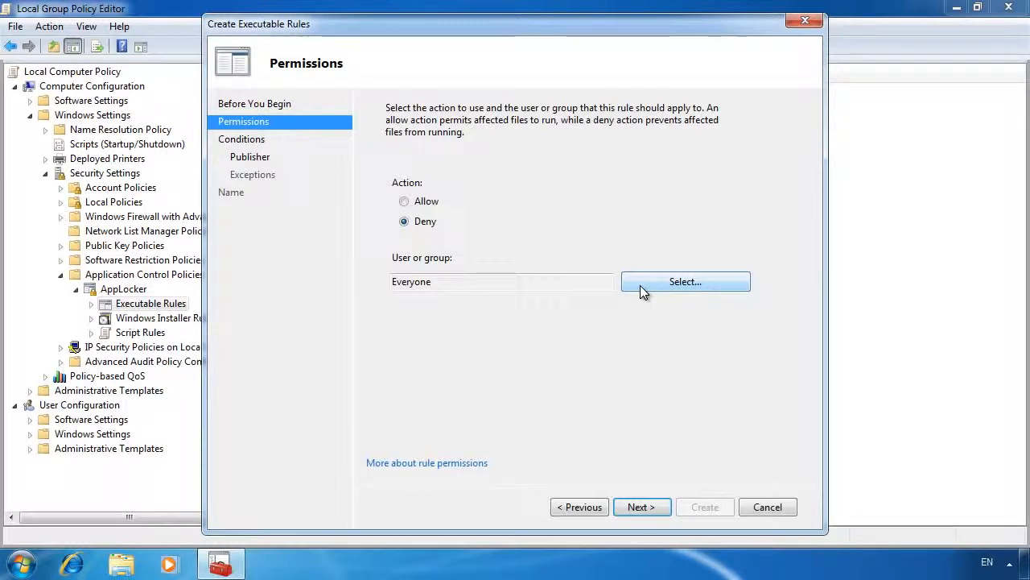
{"action": "left_click", "coordinate": [652, 508]}
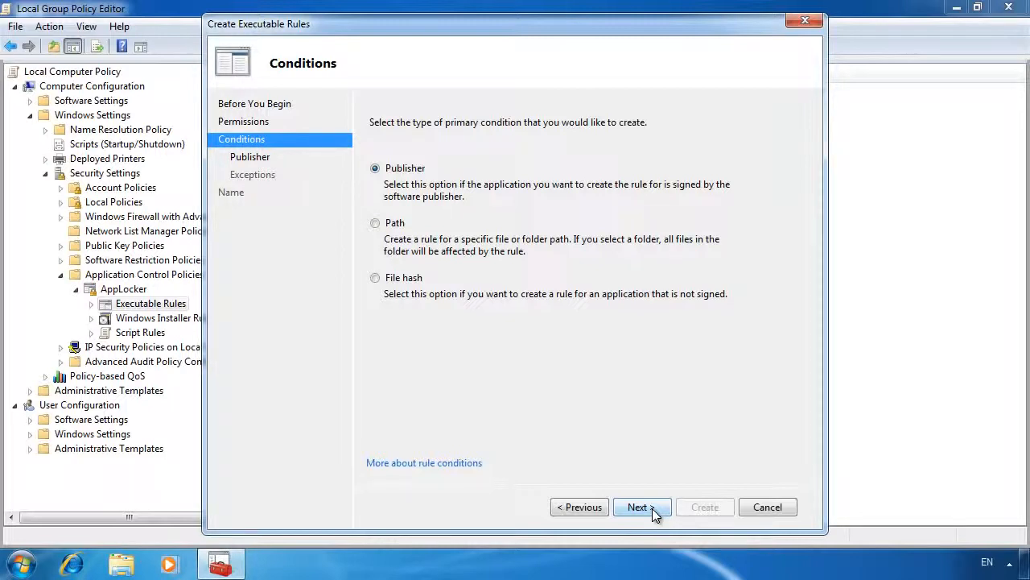
{"action": "left_click", "coordinate": [652, 508]}
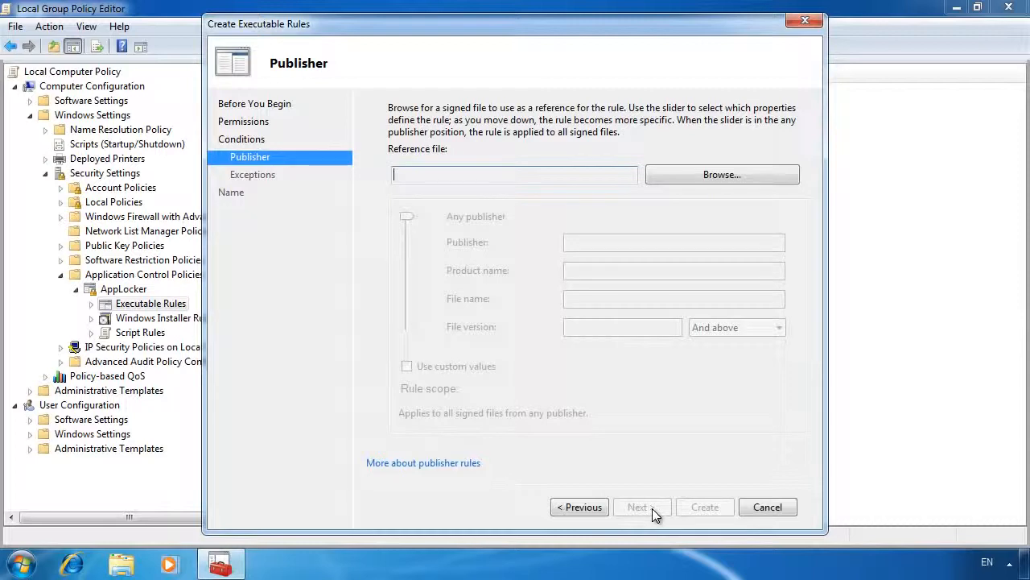
Set the rule's reference file to C:\Program Files\Microsoft Games\Solitaire\Solitaire.exe.
{"action": "left_click", "coordinate": [746, 176]}
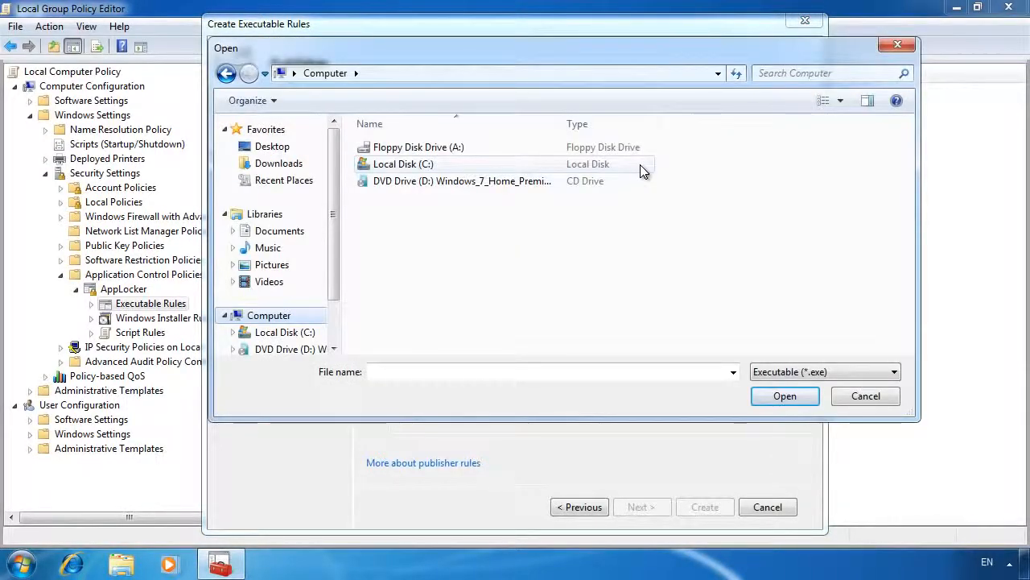
{"action": "double_click", "coordinate": [426, 165]}
{"action": "left_click", "coordinate": [429, 185]}
{"action": "double_click", "coordinate": [429, 184]}
{"action": "double_click", "coordinate": [430, 194]}
{"action": "left_click", "coordinate": [403, 214]}
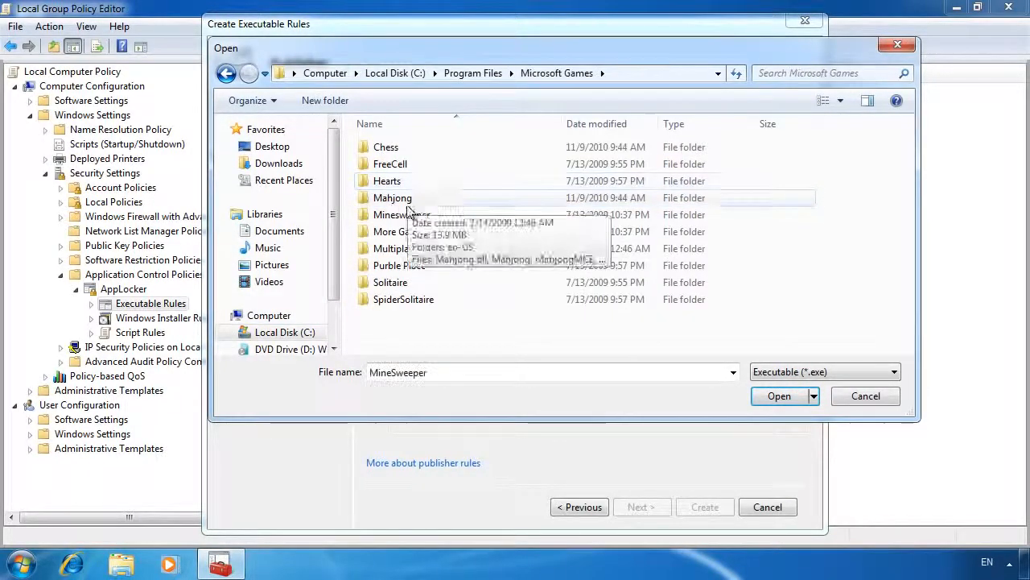
{"action": "double_click", "coordinate": [403, 284]}
{"action": "left_click", "coordinate": [391, 182]}
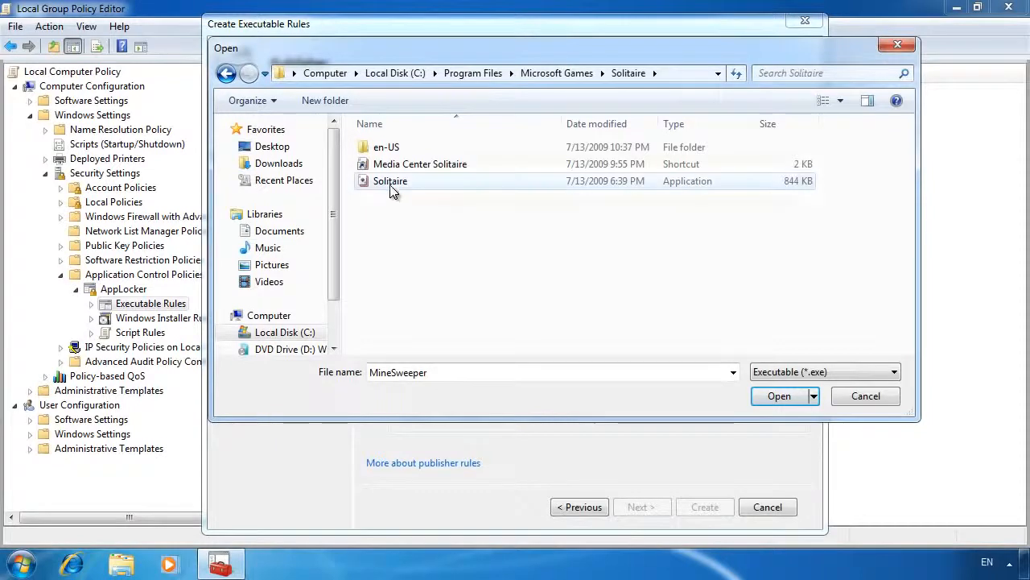
{"action": "left_click", "coordinate": [781, 396]}
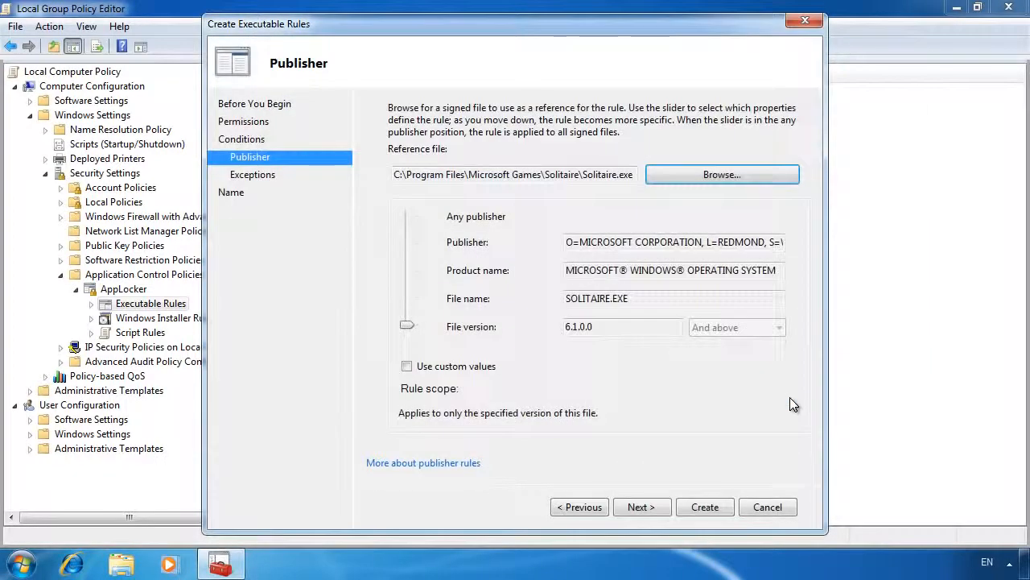
Try widening the rule scope up to Any publisher, and return it to the specific file version.
{"action": "left_click_drag", "start_coordinate": [412, 325], "coordinate": [413, 279]}
{"action": "left_click_drag", "start_coordinate": [405, 271], "coordinate": [408, 216]}
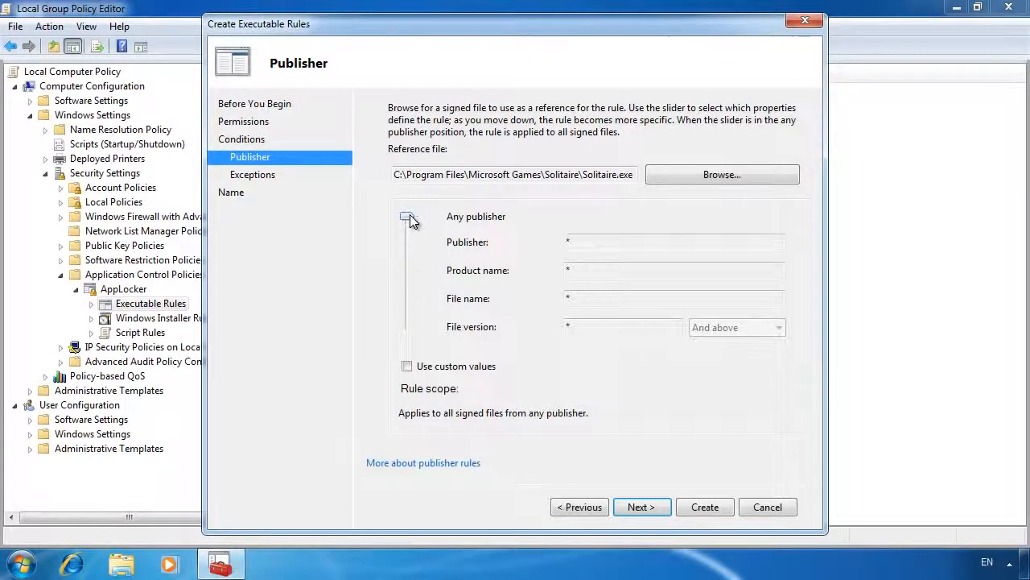
{"action": "left_click_drag", "start_coordinate": [409, 218], "coordinate": [406, 341]}
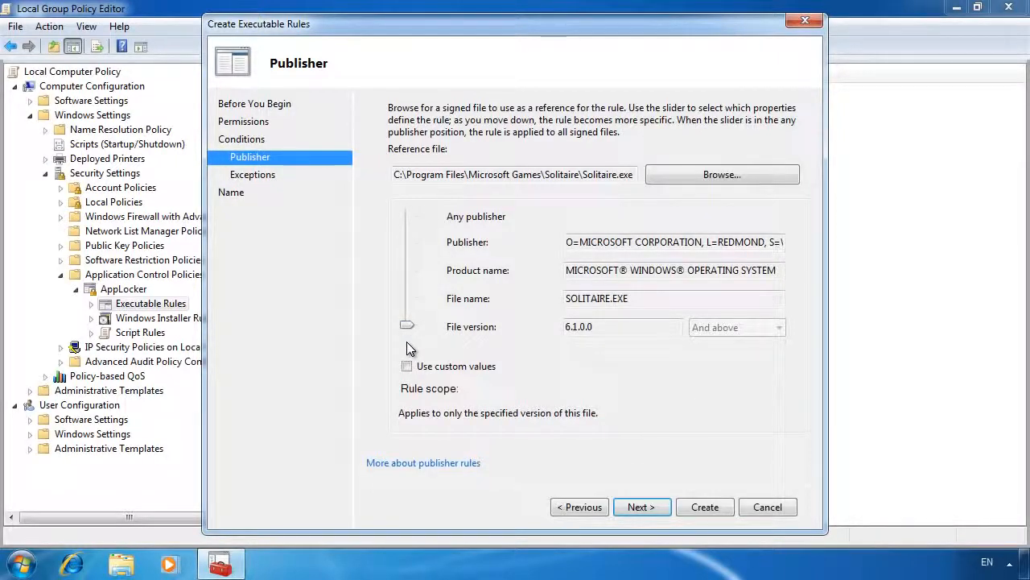
Create the Solitaire deny rule without exceptions, keeping the suggested name and an empty description.
{"action": "left_click", "coordinate": [648, 506]}
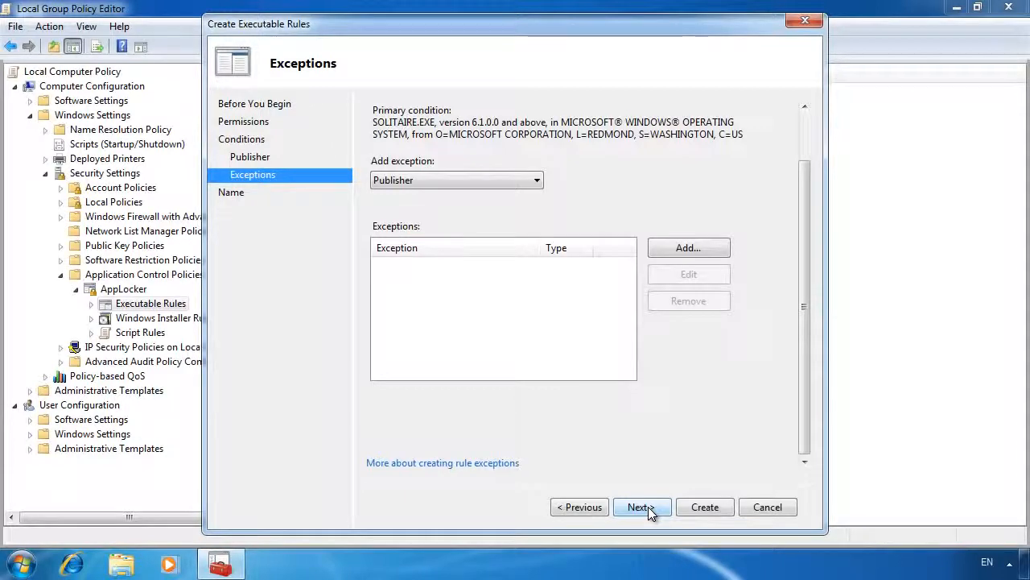
{"action": "left_click", "coordinate": [648, 506]}
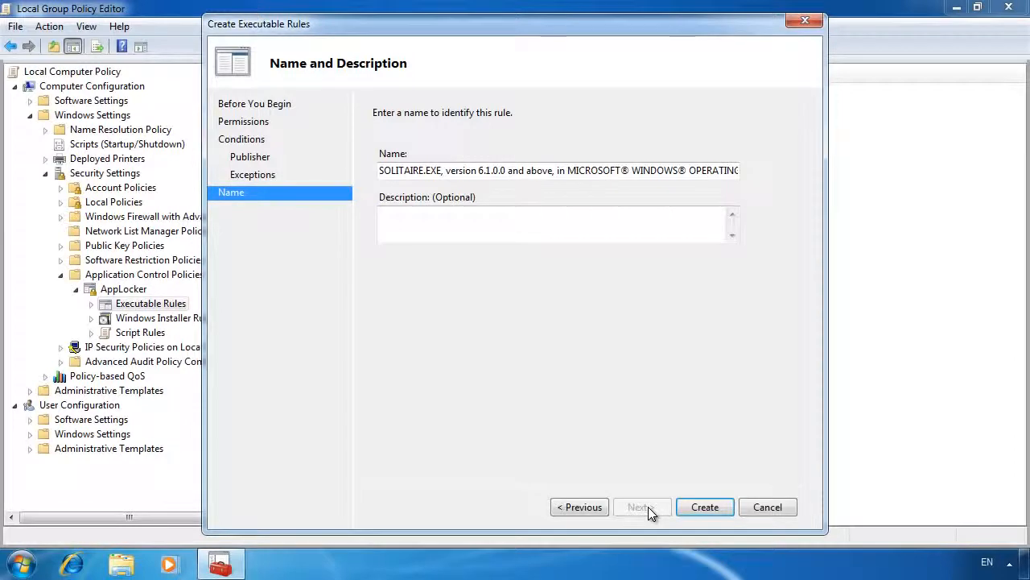
{"action": "left_click", "coordinate": [729, 506]}
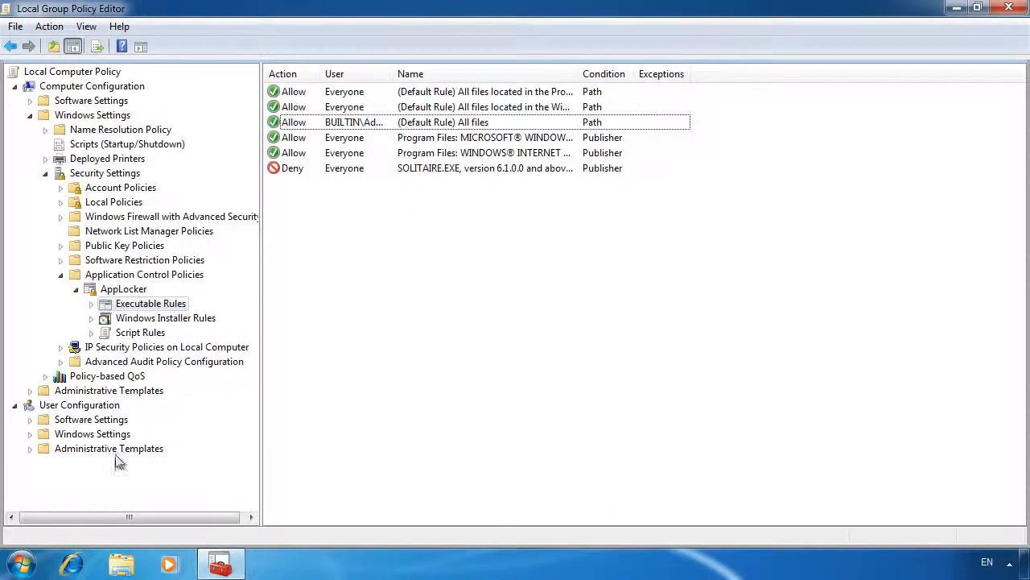
Launch Solitaire to test the deny rule, and close the game.
{"action": "left_click", "coordinate": [22, 564]}
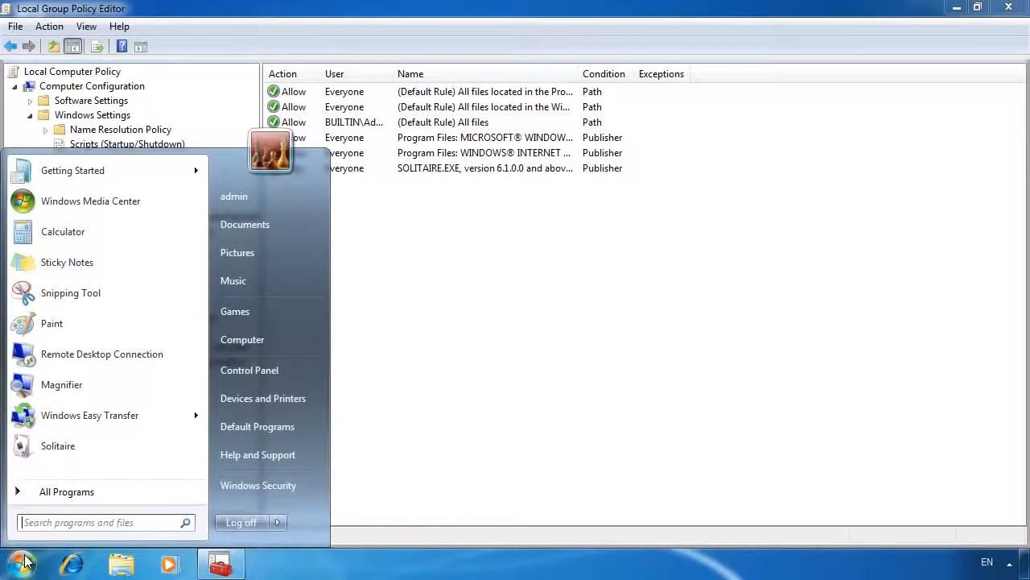
{"action": "left_click", "coordinate": [93, 446]}
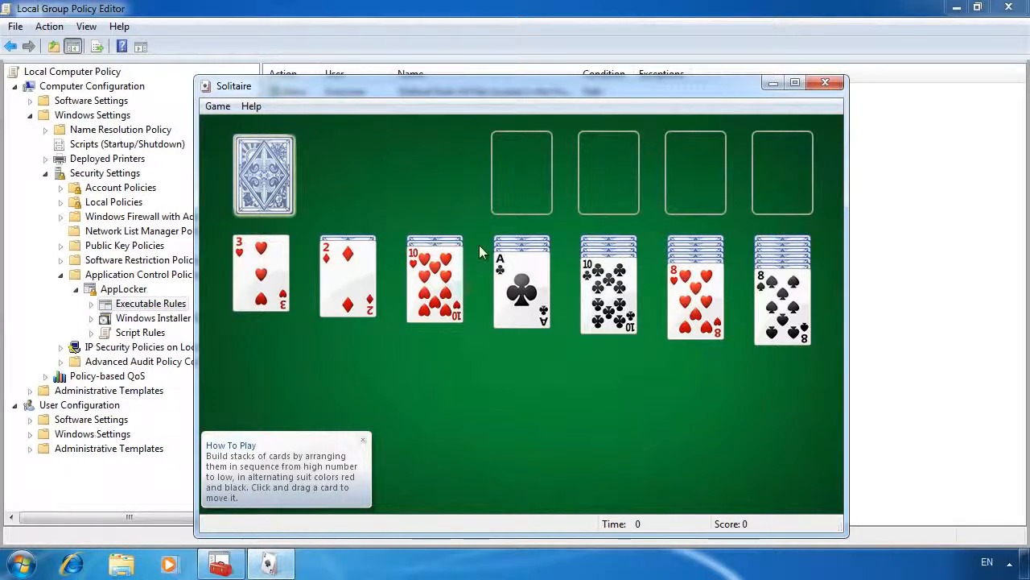
{"action": "left_click", "coordinate": [823, 85]}
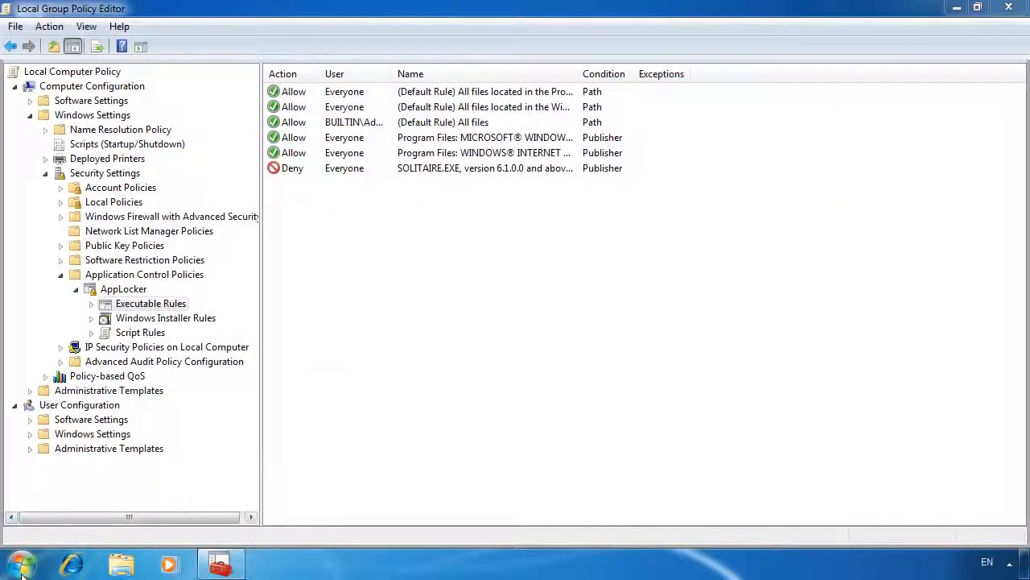
Start the Application Identity service in the Services console, and close the console.
{"action": "left_click", "coordinate": [21, 563]}
{"action": "type", "text": "services"}
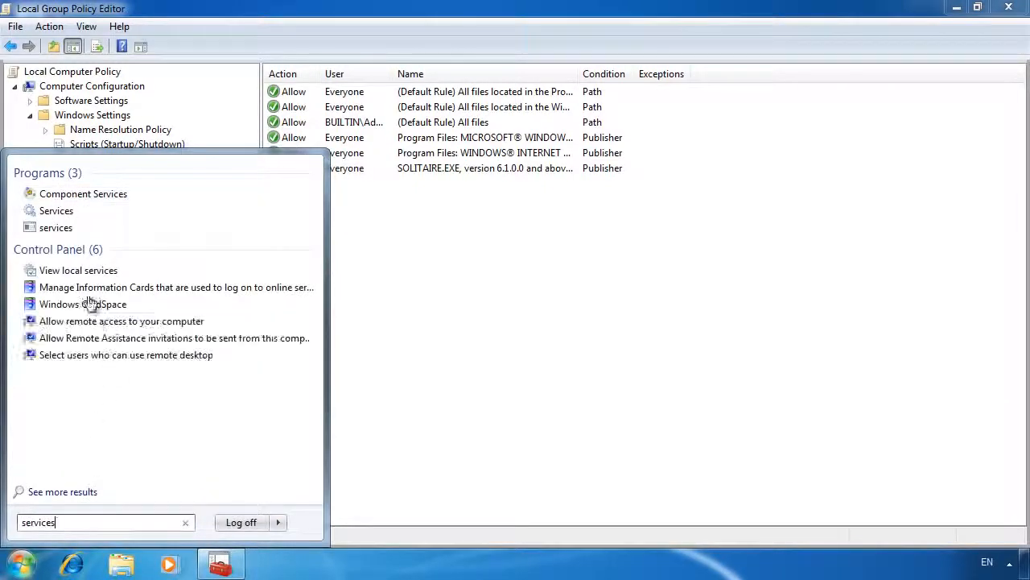
{"action": "left_click", "coordinate": [62, 211]}
{"action": "left_click", "coordinate": [290, 164]}
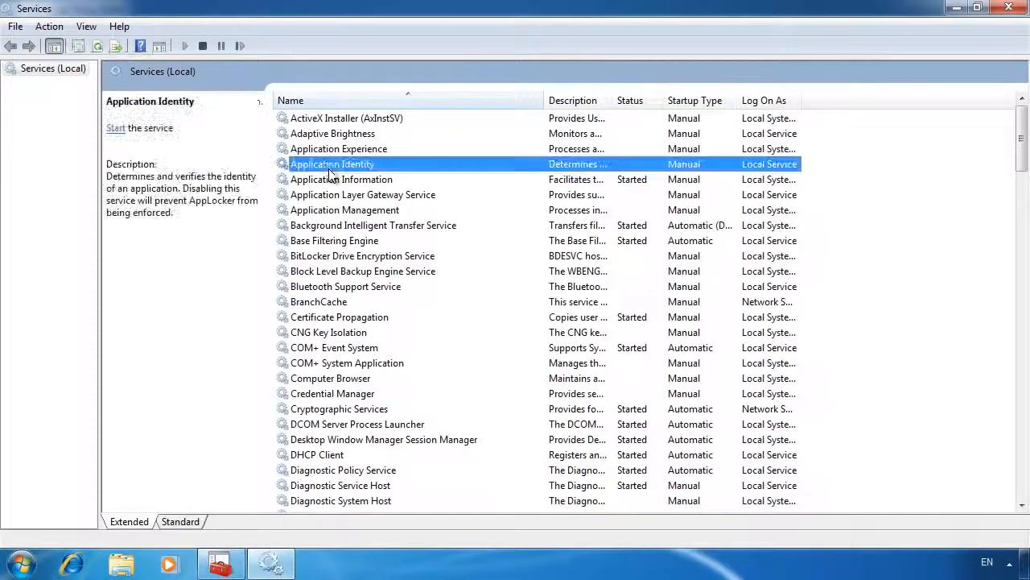
{"action": "left_click", "coordinate": [184, 46]}
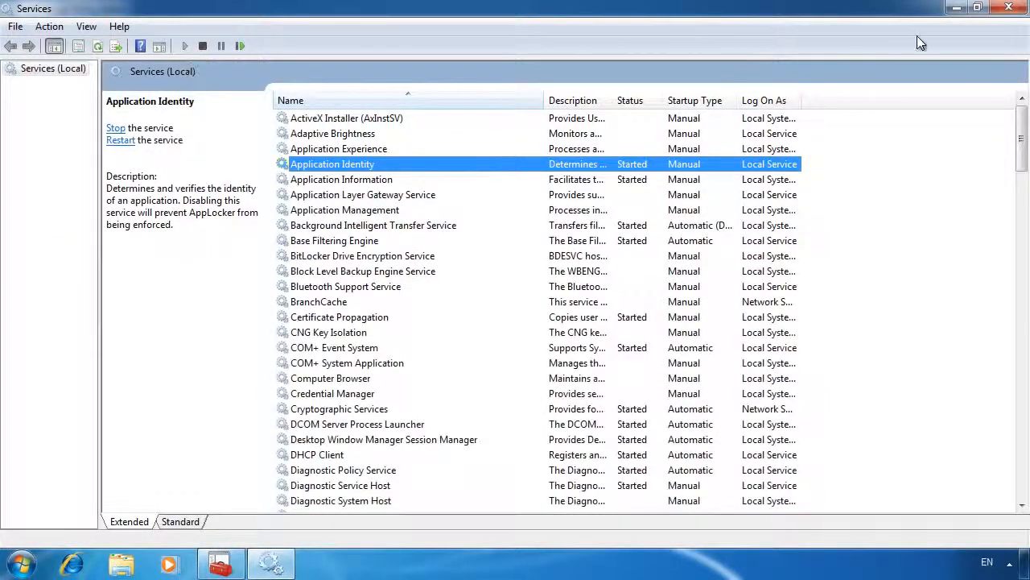
{"action": "left_click", "coordinate": [1009, 8]}
Launch Solitaire again to test the deny rule with the Application Identity service running.
{"action": "left_click", "coordinate": [21, 563]}
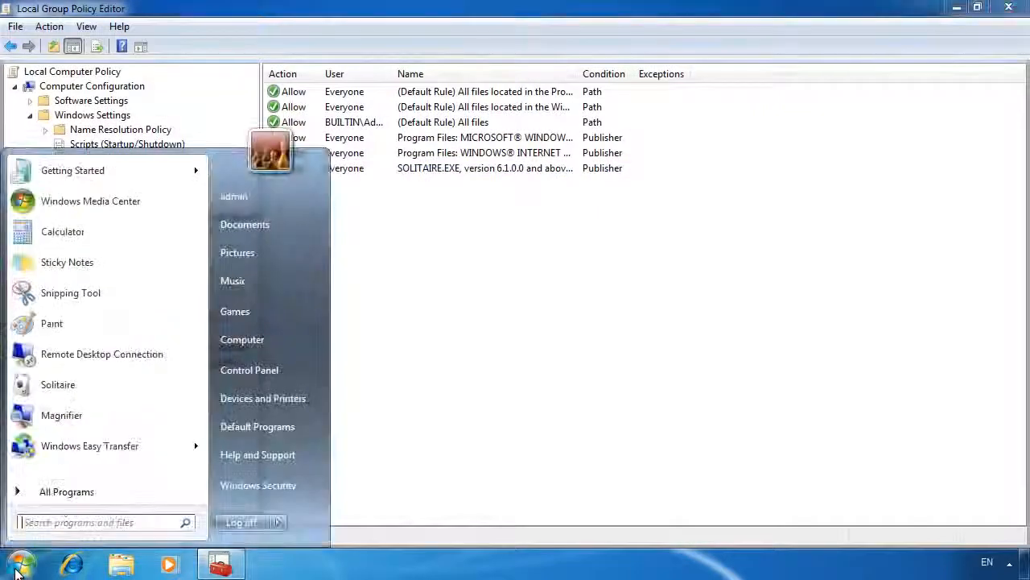
{"action": "left_click", "coordinate": [81, 385]}
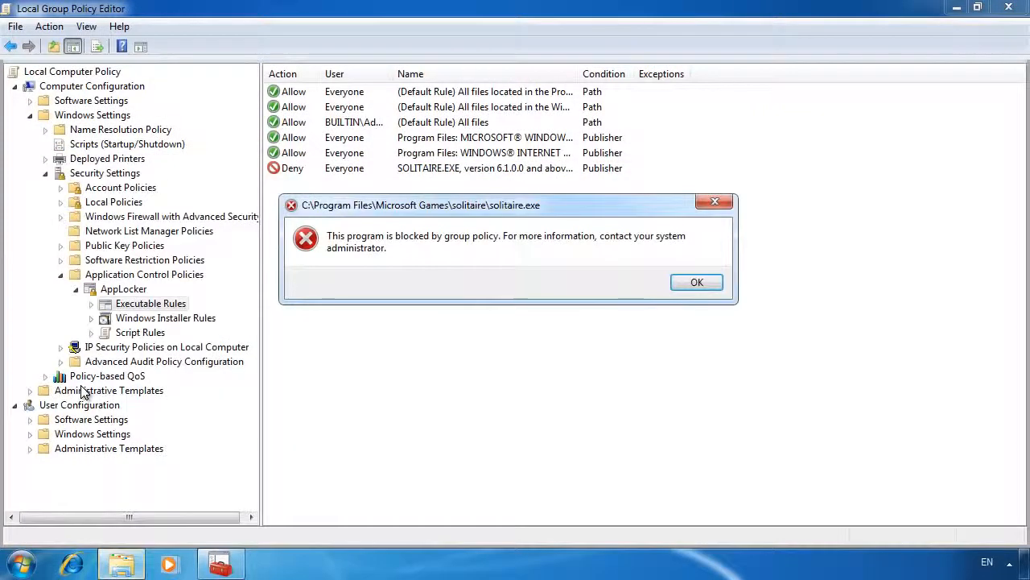